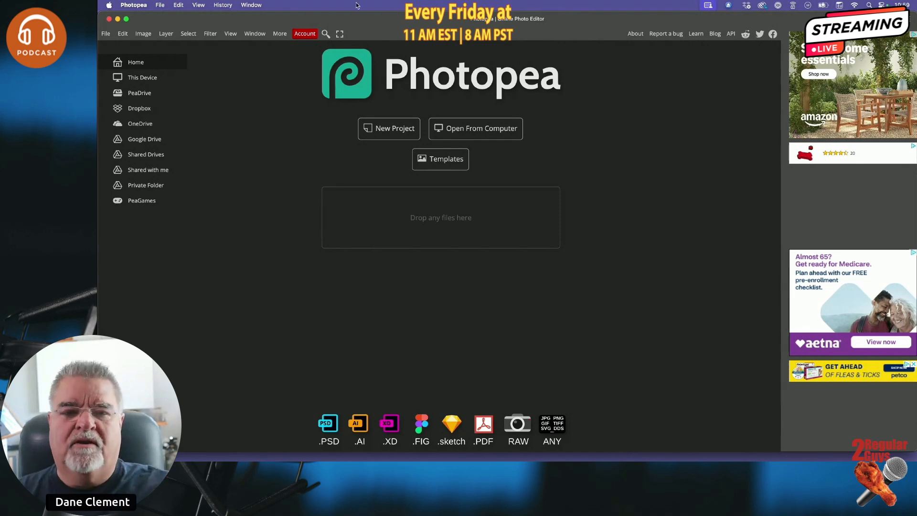
# - Start a new project and set its size units to inches
pyautogui.moveTo(344, 17); pyautogui.dragTo(444, 2)
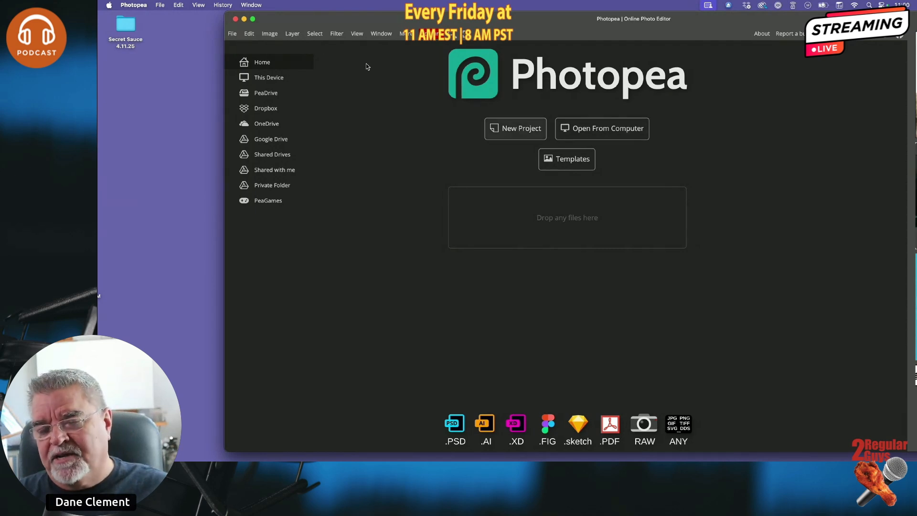
pyautogui.click(505, 127)
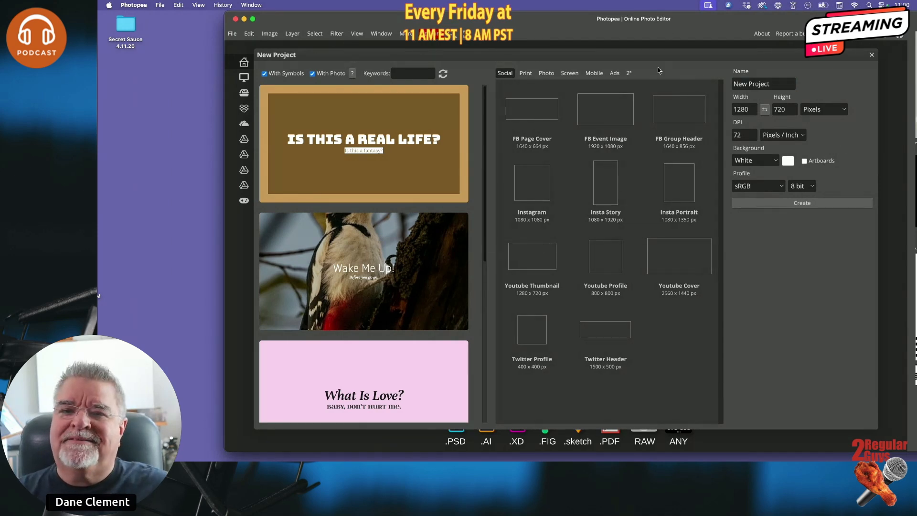
pyautogui.moveTo(659, 57)
pyautogui.mouseDown()
pyautogui.moveTo(403, 52)
pyautogui.moveTo(784, 70)
pyautogui.moveTo(646, 56)
pyautogui.mouseUp()
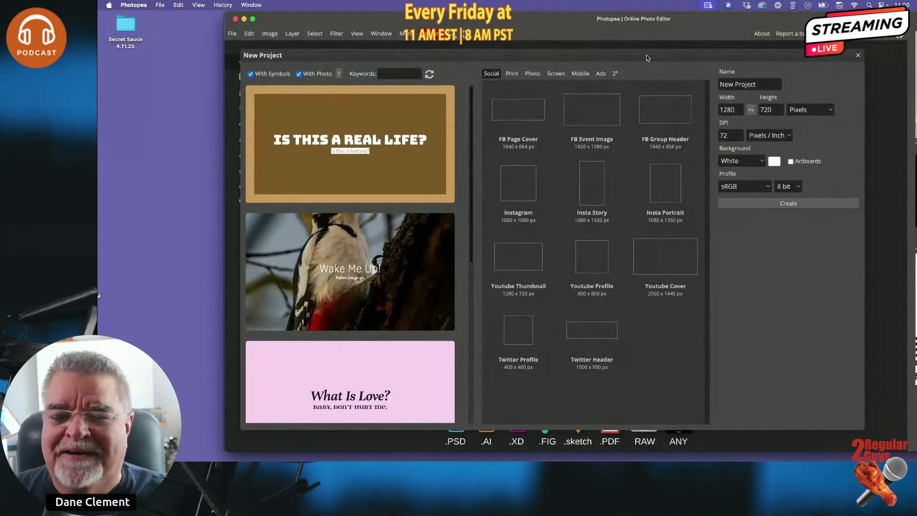
pyautogui.click(760, 85)
pyautogui.click(812, 109)
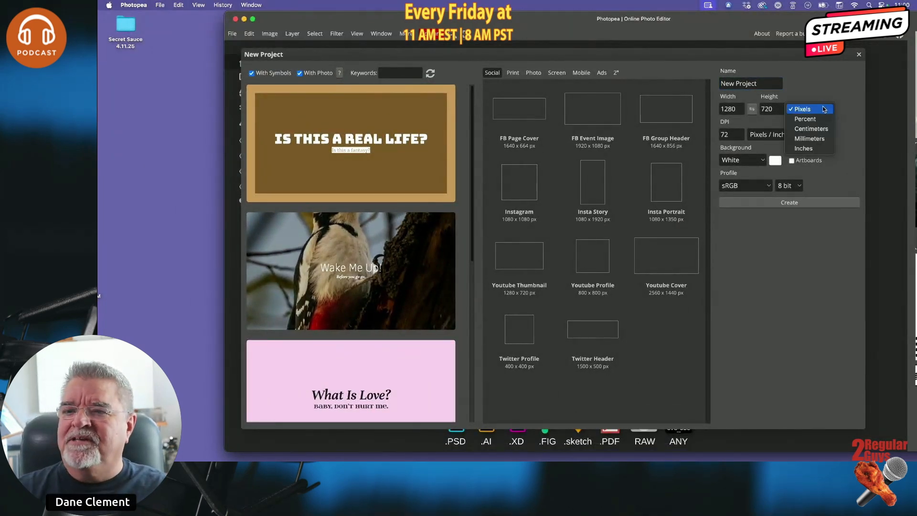
pyautogui.click(804, 148)
# - Enter 14 inches for both the width and height of the new project
pyautogui.doubleClick(730, 109)
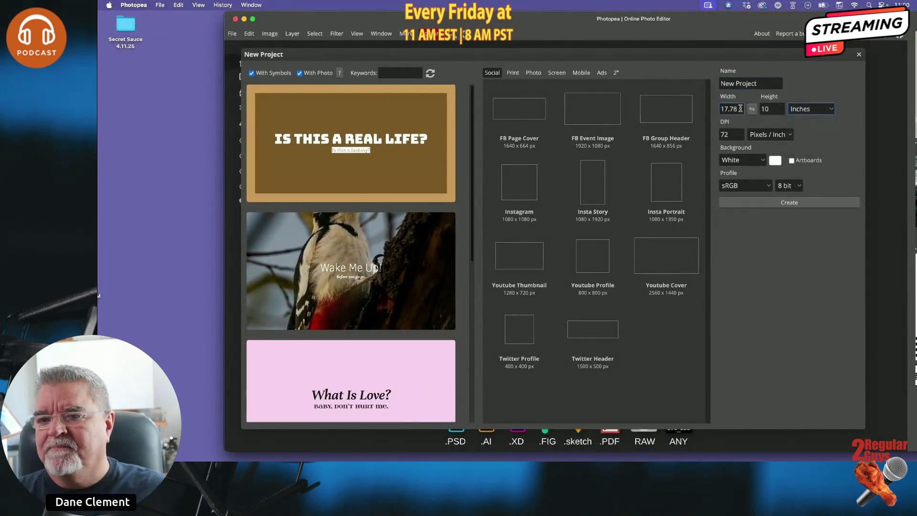
pyautogui.write('14')
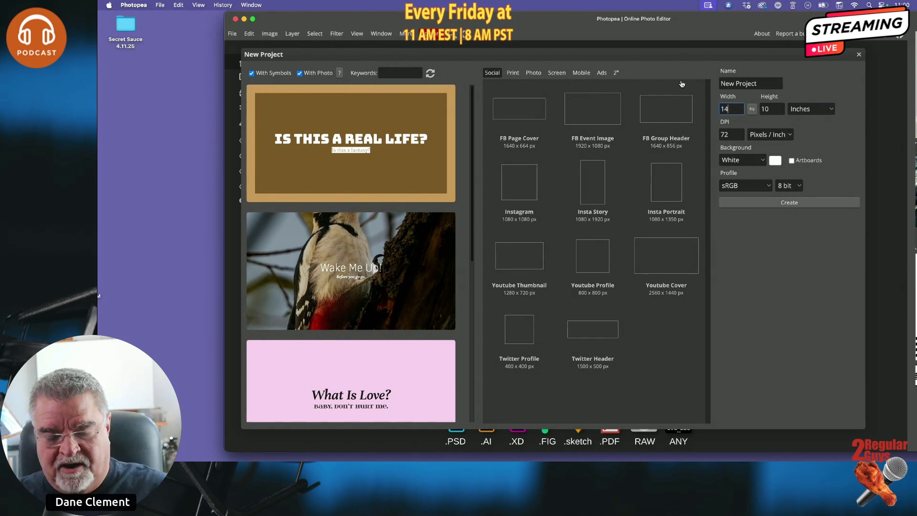
pyautogui.press('Tab')
pyautogui.write('1')
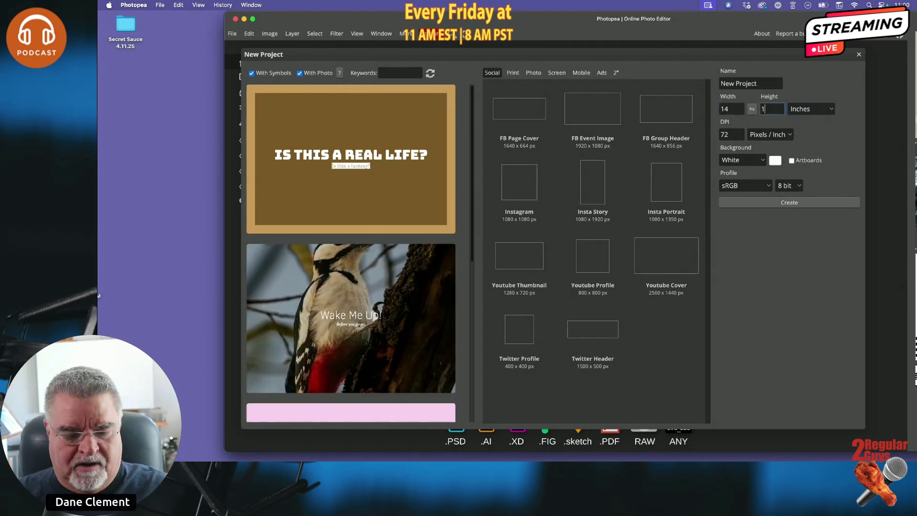
pyautogui.write('4')
pyautogui.press('Tab')
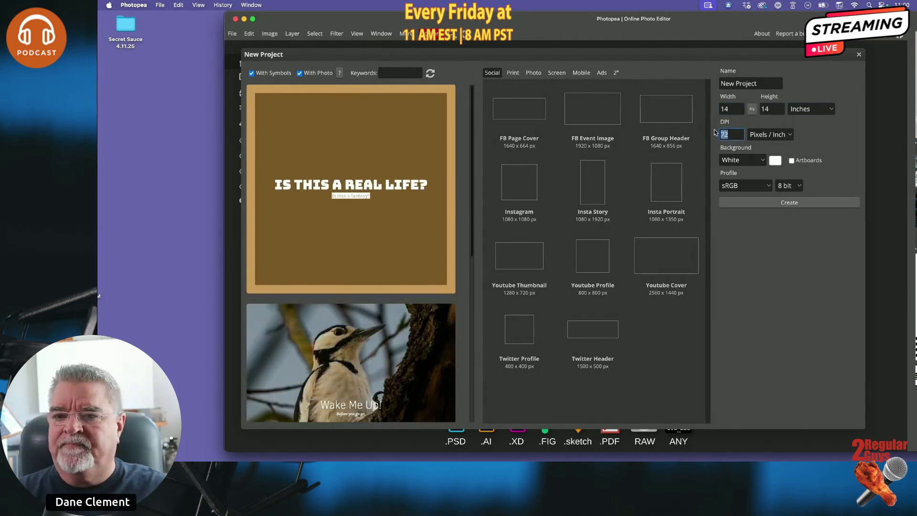
# - Set the resolution to 300 pixels per inch and the canvas size to 14 by 14 inches
pyautogui.write('300')
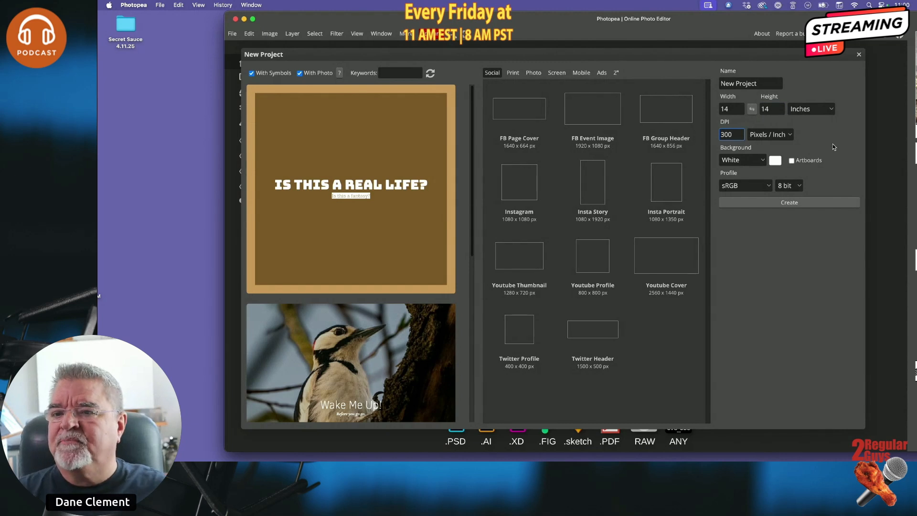
pyautogui.press('Tab')
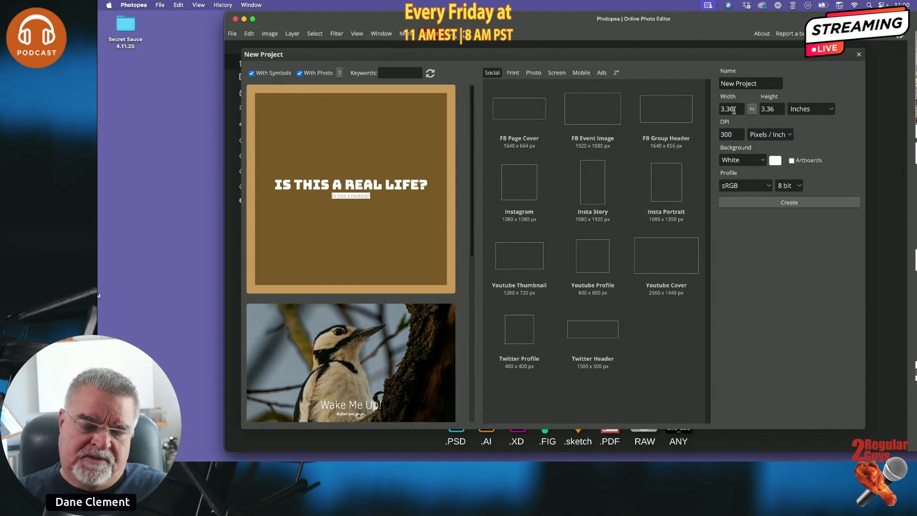
pyautogui.click(725, 109)
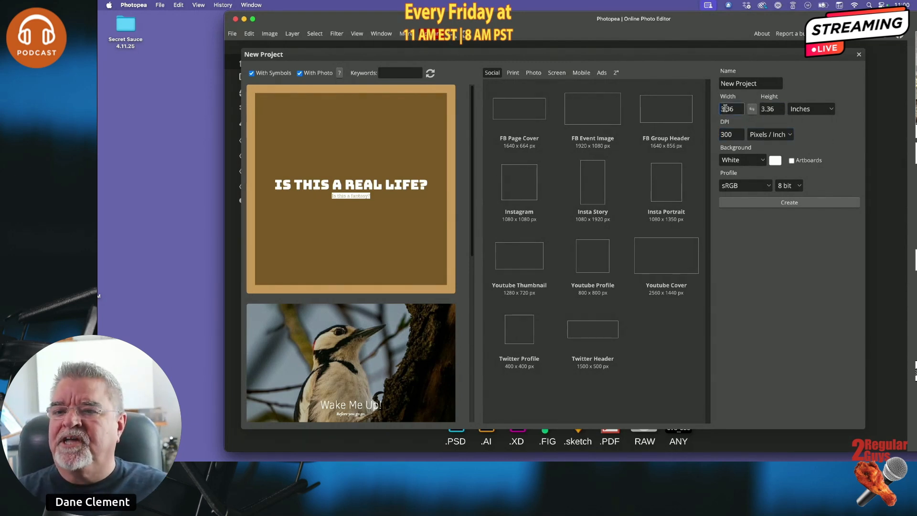
pyautogui.doubleClick(725, 109)
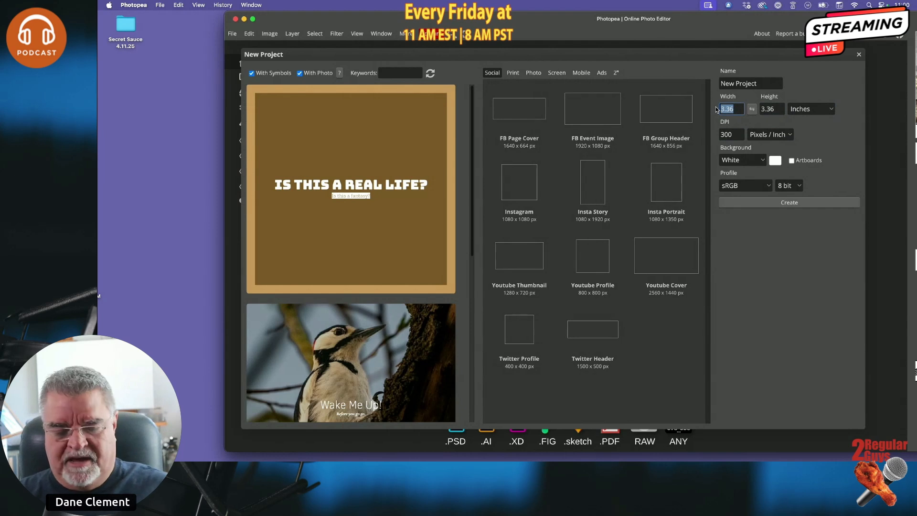
pyautogui.write('14')
pyautogui.press('Tab')
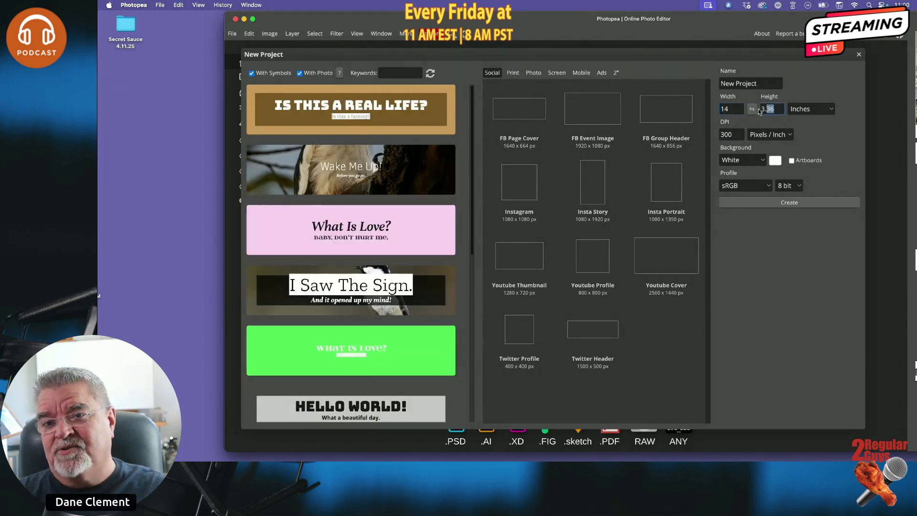
pyautogui.write('14')
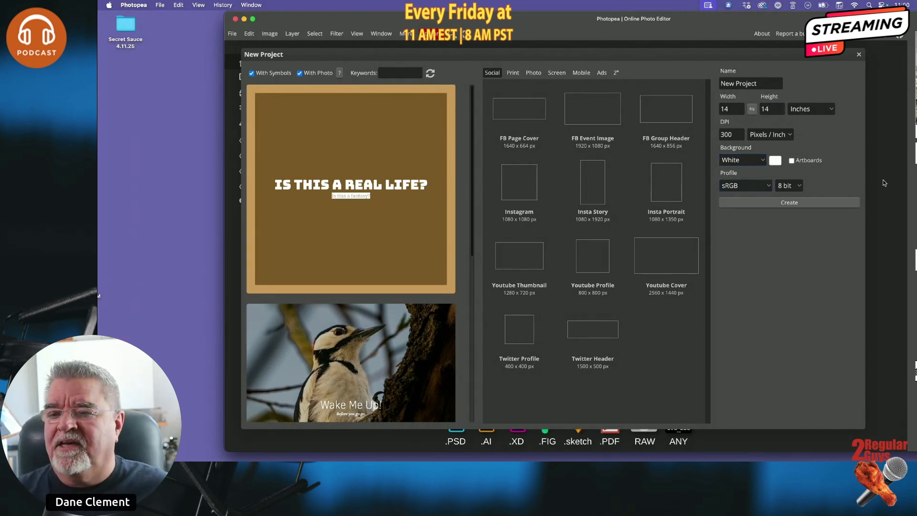
# - Choose a transparent background and the sRGB profile, and create the project
pyautogui.click(742, 161)
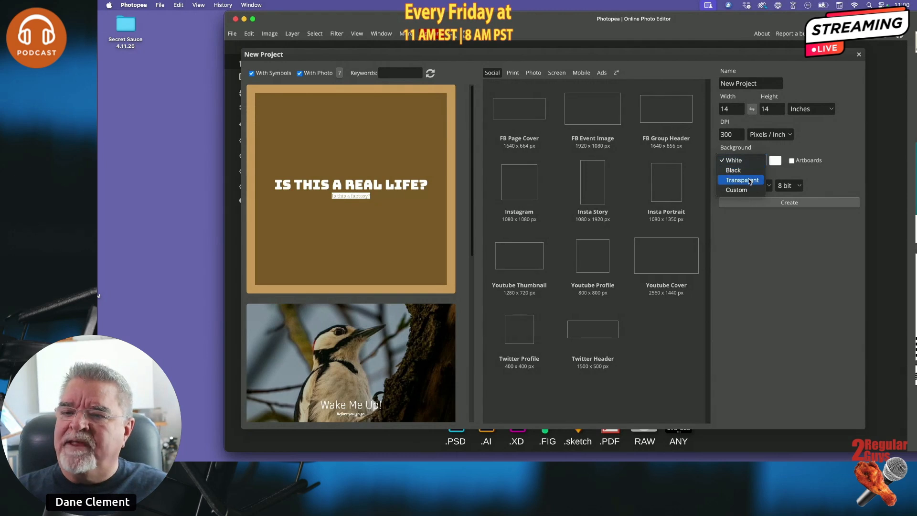
pyautogui.click(749, 180)
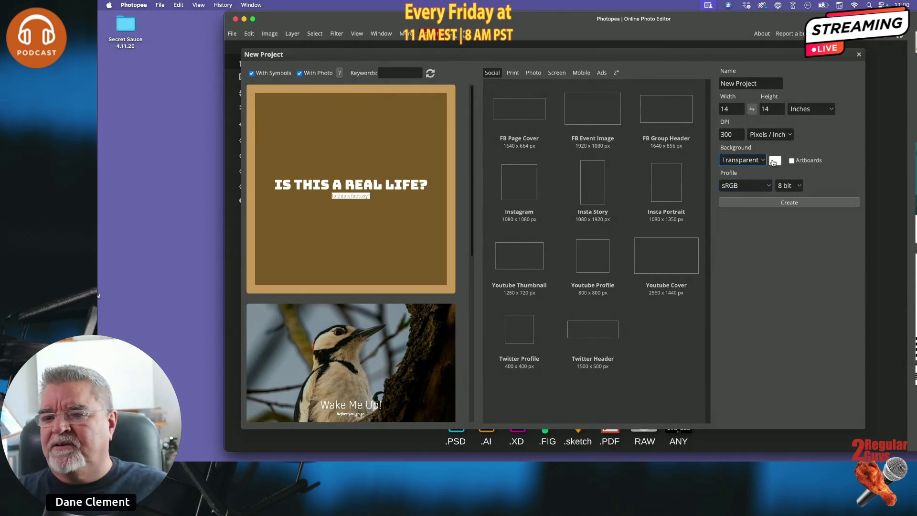
pyautogui.click(766, 185)
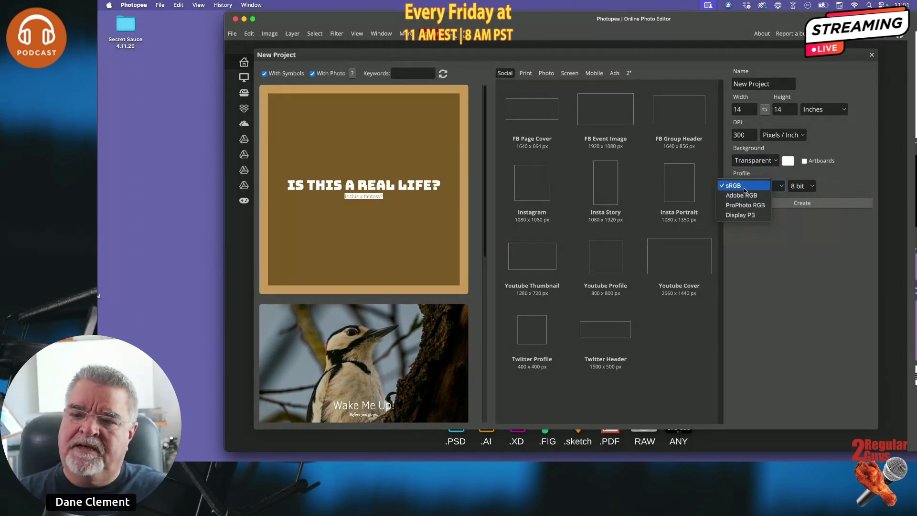
pyautogui.click(743, 187)
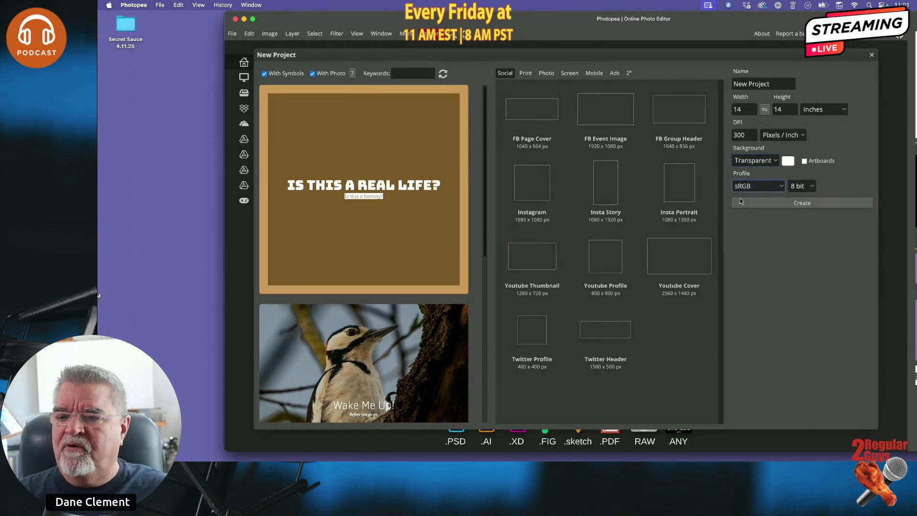
pyautogui.click(787, 205)
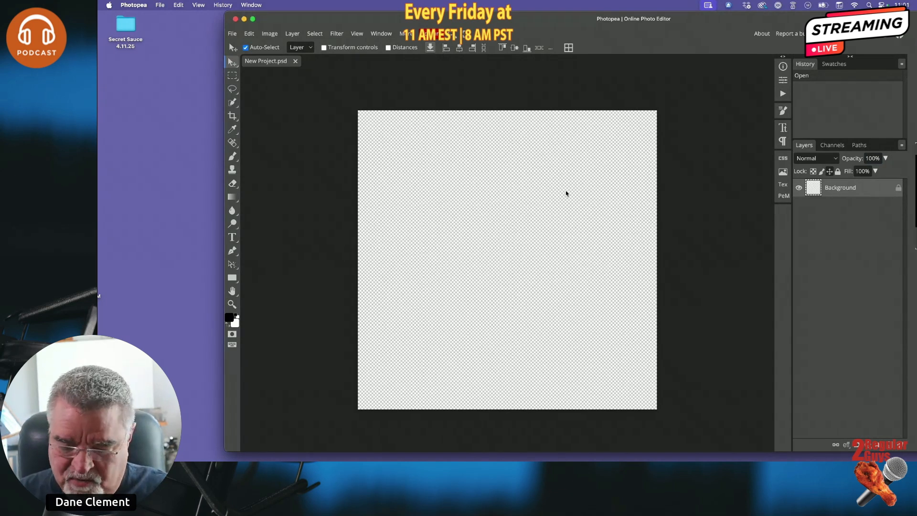
# - Examine the tool variants grouped under the quick selection, lasso and spot healing tools
pyautogui.press('super+0')
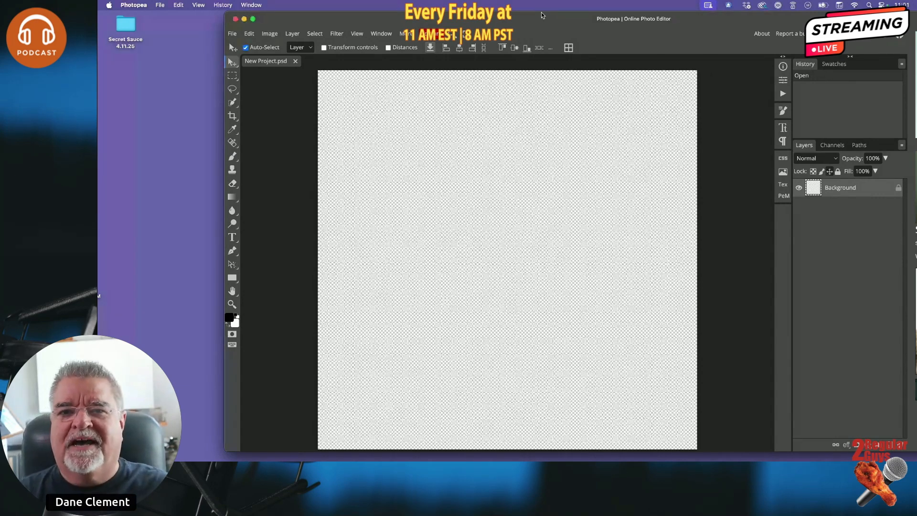
pyautogui.moveTo(539, 21); pyautogui.dragTo(543, 20)
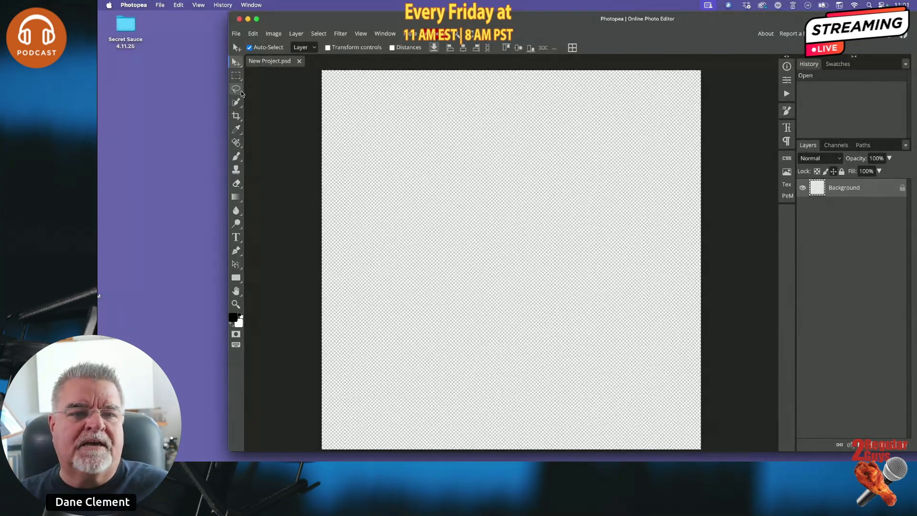
pyautogui.rightClick(237, 107)
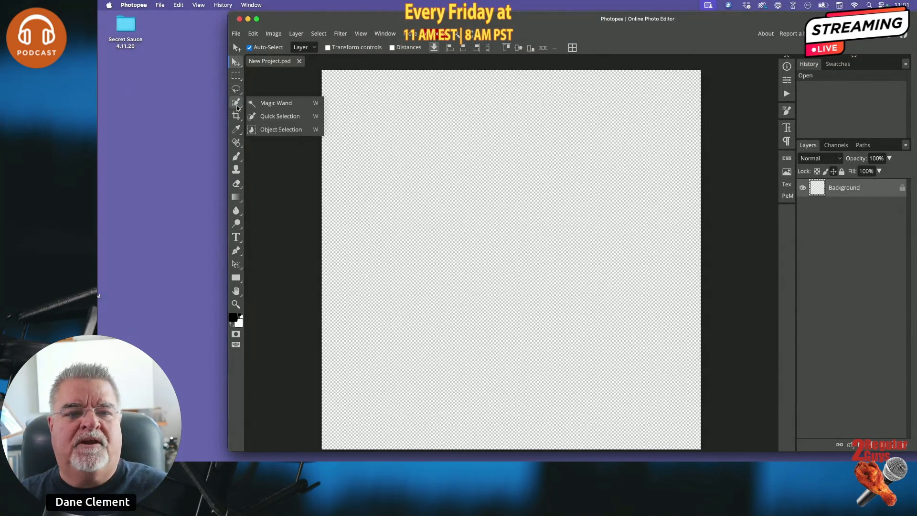
pyautogui.click(237, 108)
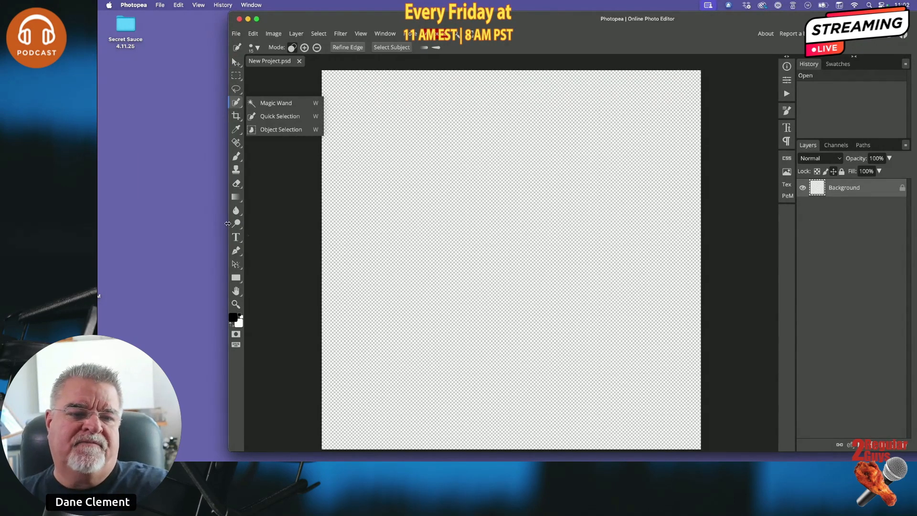
pyautogui.click(235, 104)
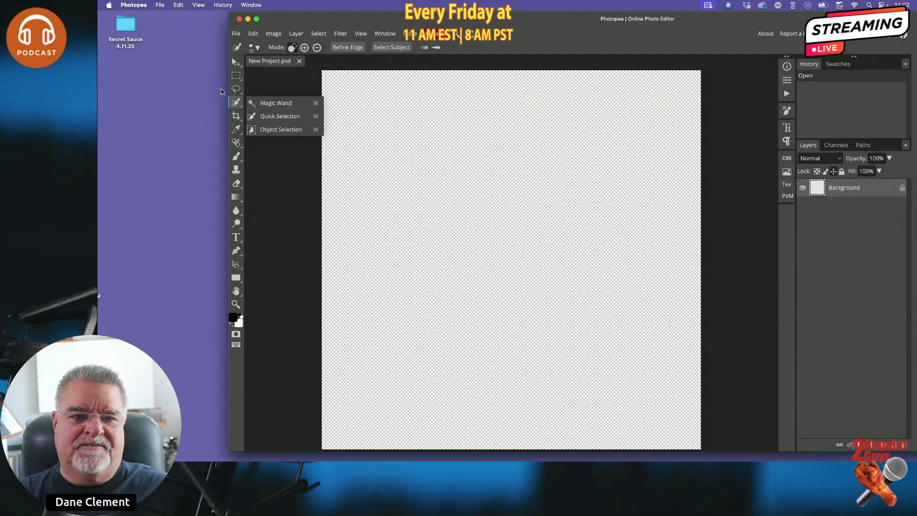
pyautogui.rightClick(236, 89)
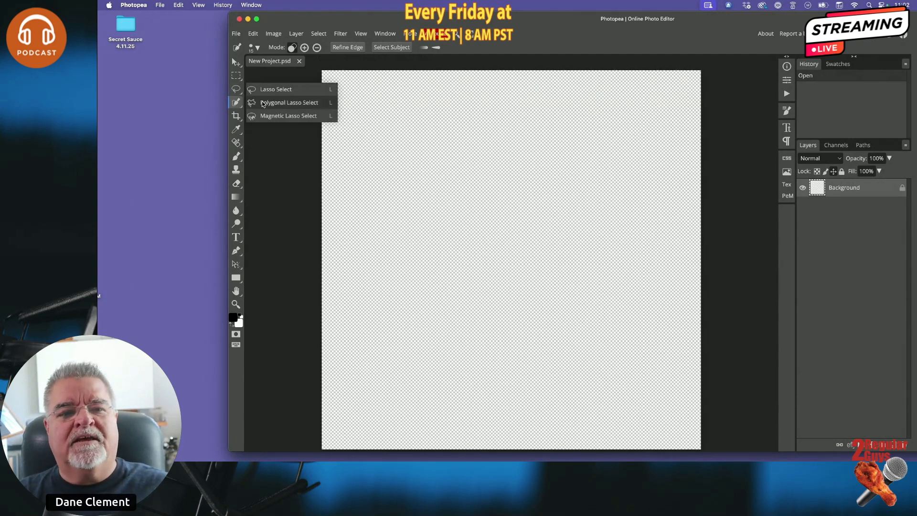
pyautogui.click(230, 90)
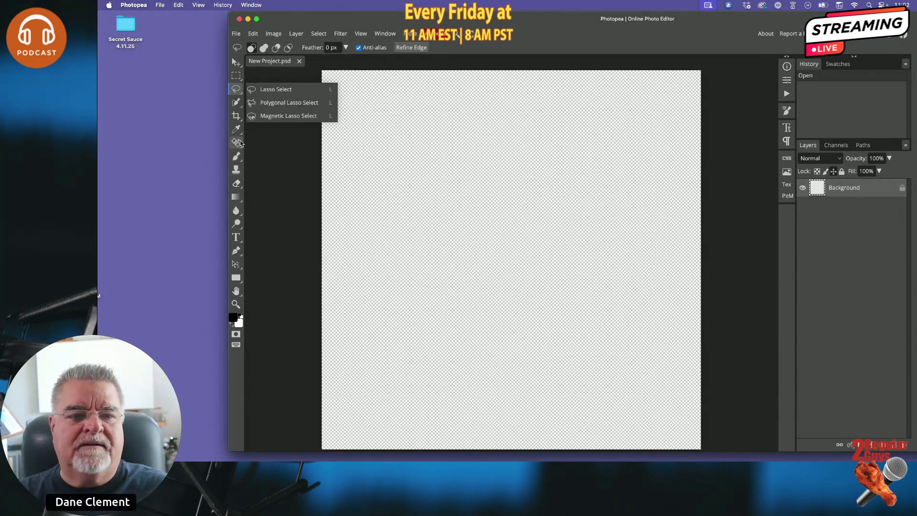
pyautogui.rightClick(240, 144)
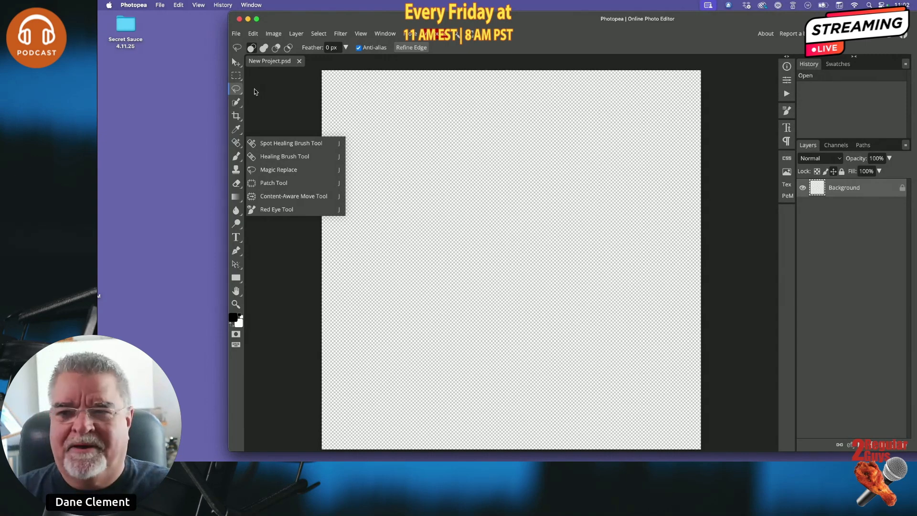
pyautogui.click(324, 98)
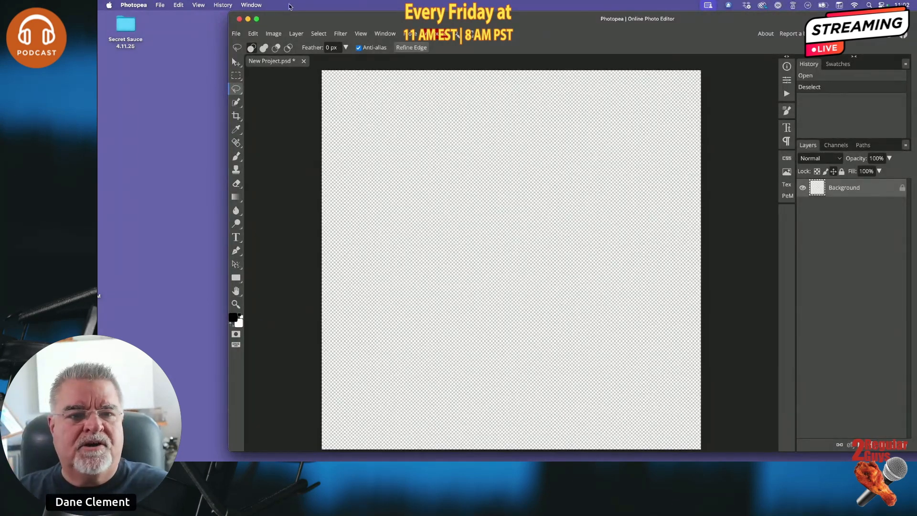
# - Look through the image adjustment commands and the available panels, including Character and Swatches
pyautogui.click(279, 36)
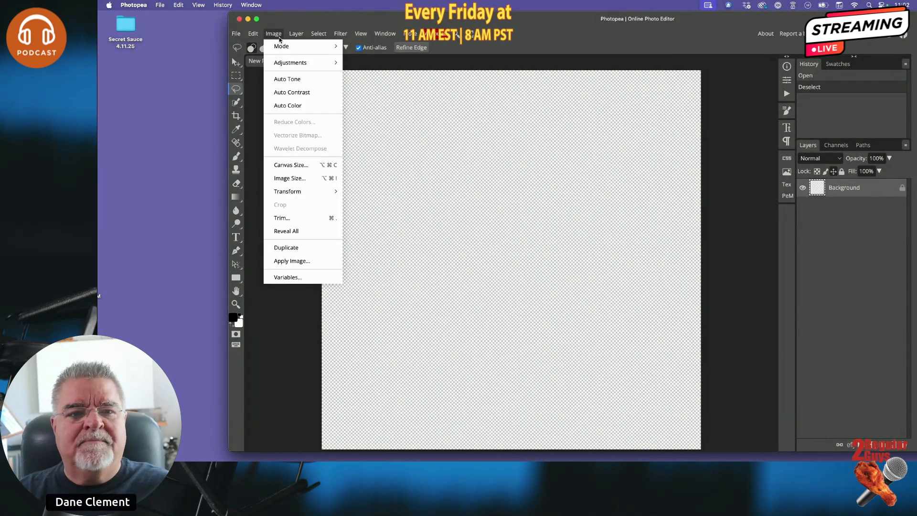
pyautogui.moveTo(282, 63)
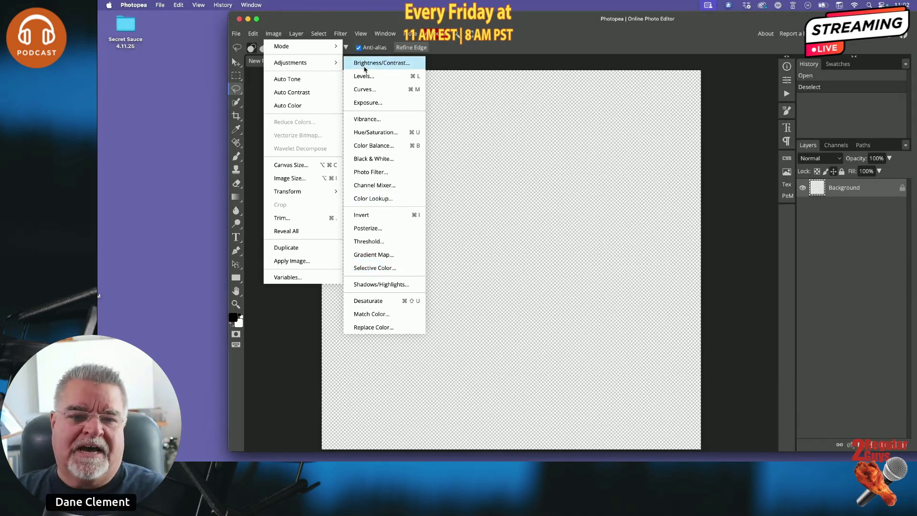
pyautogui.click(385, 34)
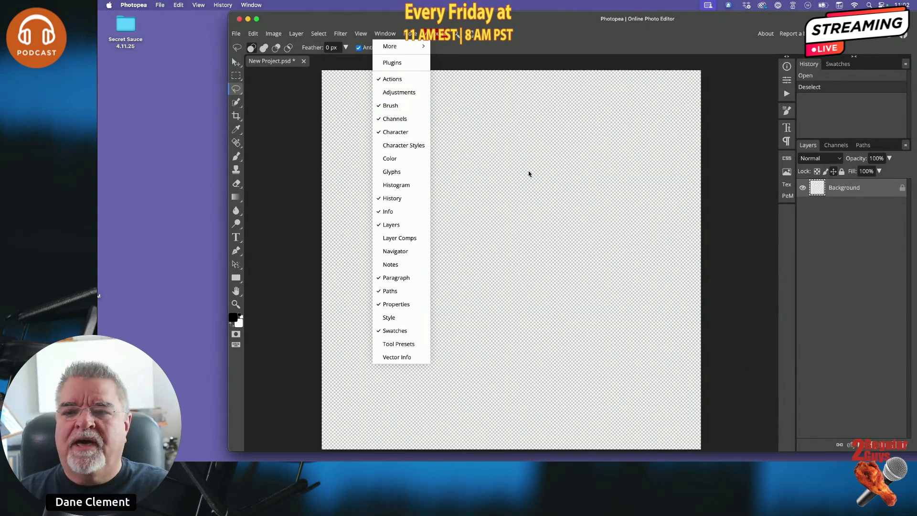
pyautogui.click(553, 164)
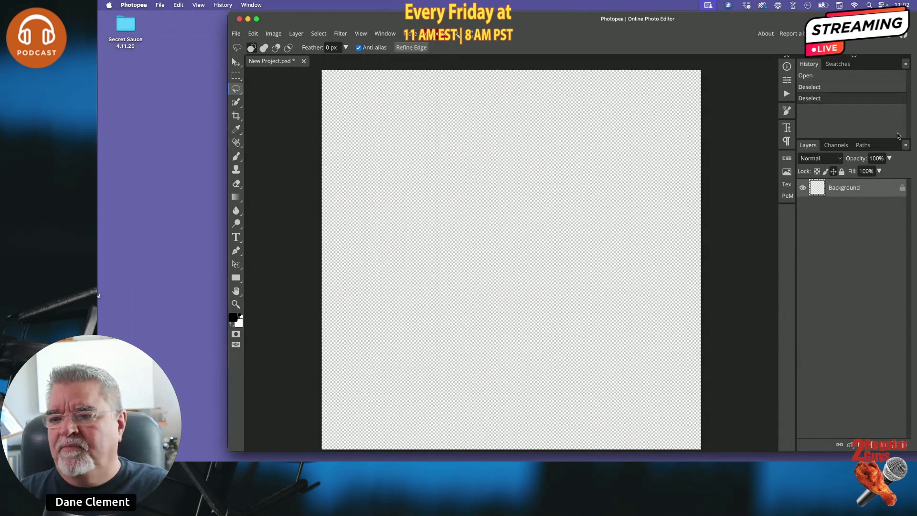
pyautogui.click(788, 130)
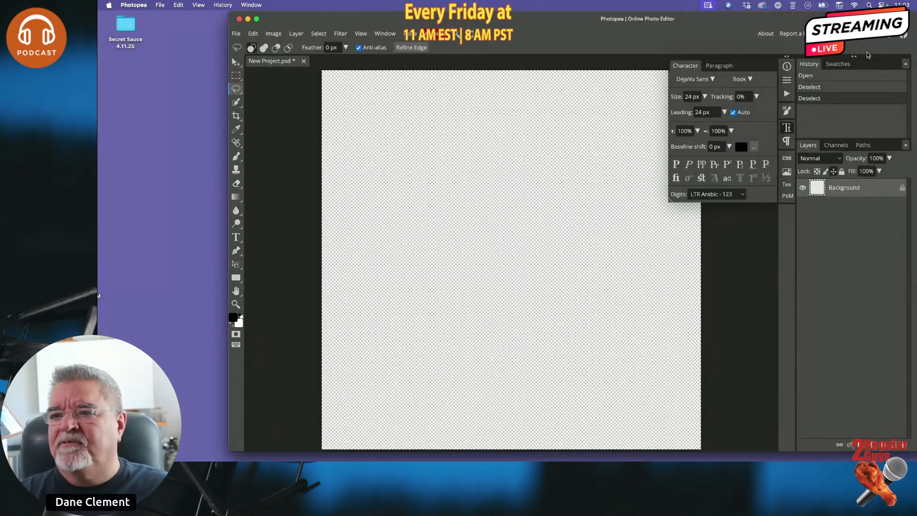
pyautogui.click(846, 66)
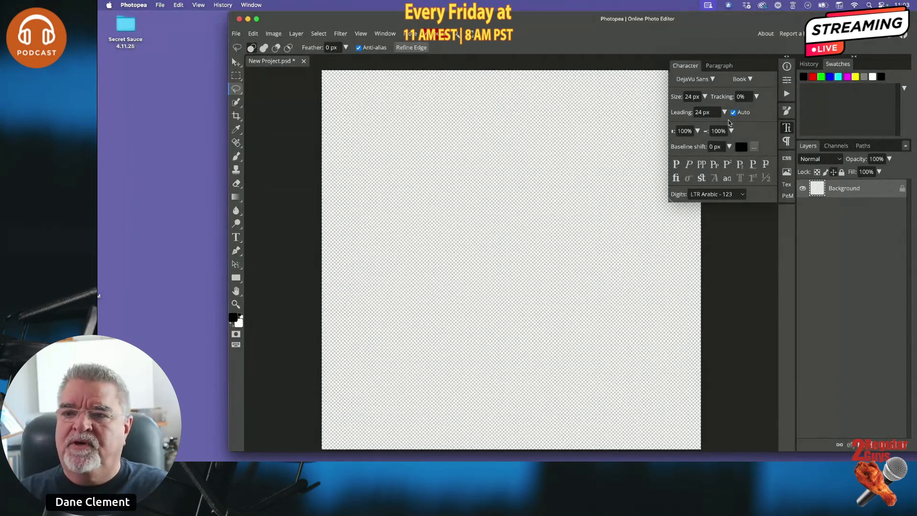
pyautogui.click(789, 125)
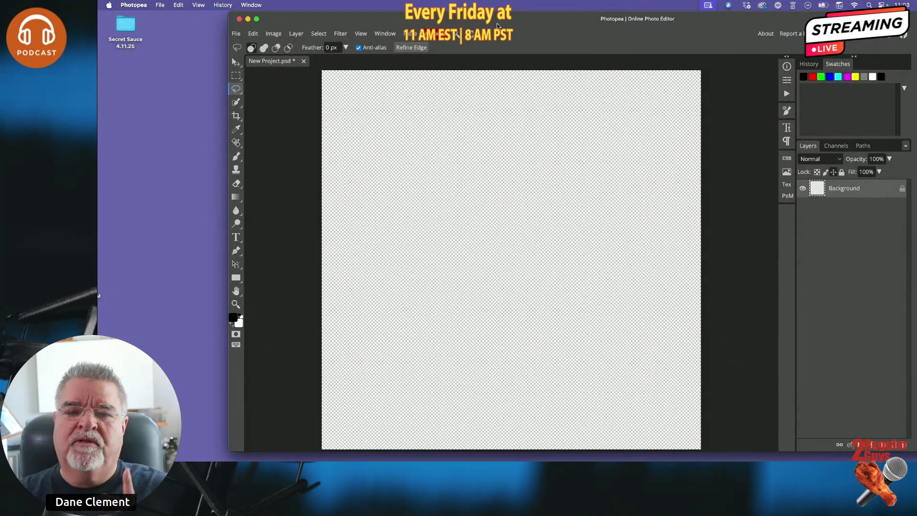
# - Open Butterfly.png from the Hue Slider folder
pyautogui.moveTo(497, 25); pyautogui.dragTo(366, 19)
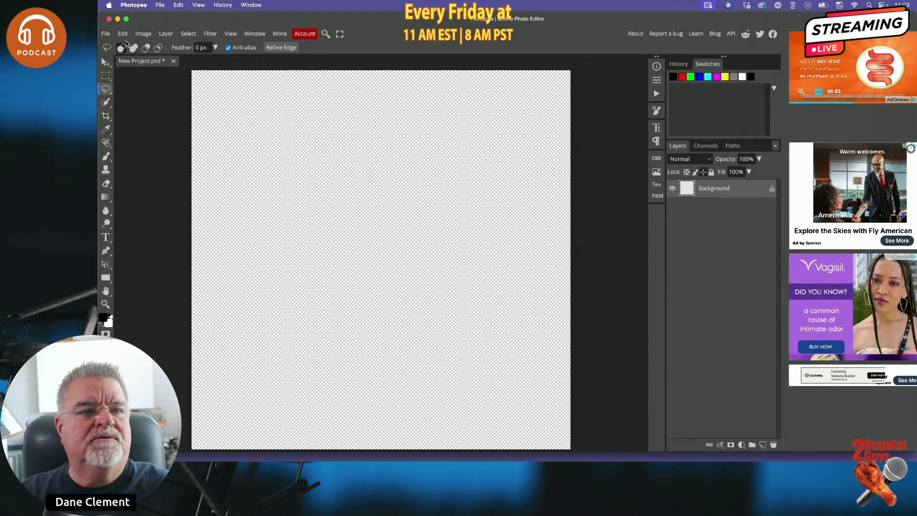
pyautogui.click(106, 34)
pyautogui.click(118, 59)
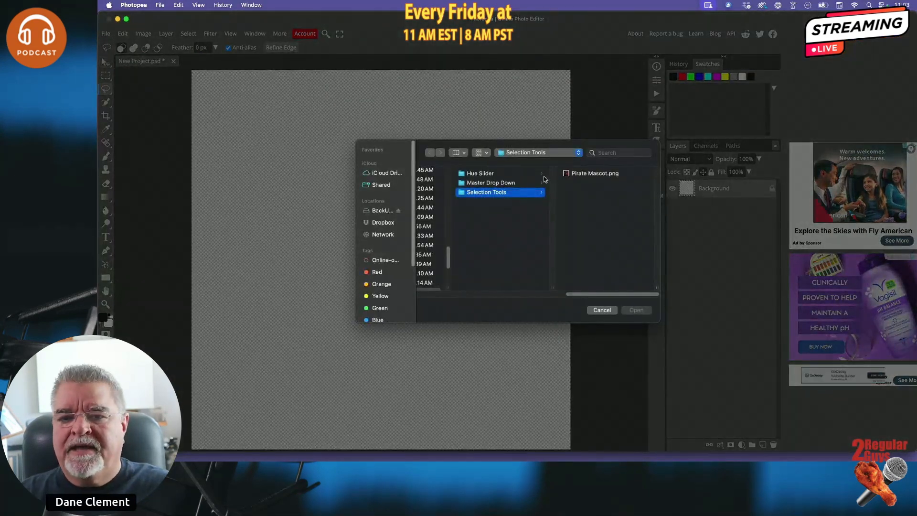
pyautogui.click(527, 175)
pyautogui.click(573, 175)
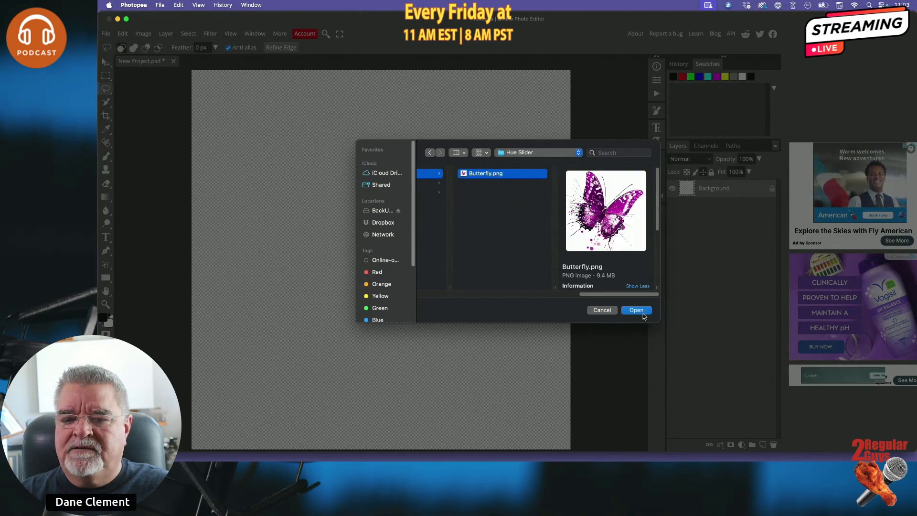
pyautogui.press('Return')
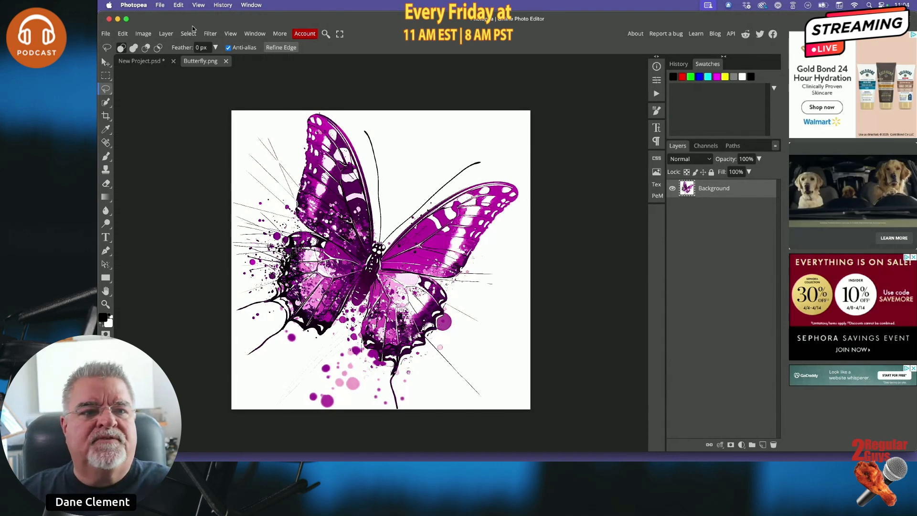
# - Start a Hue/Saturation adjustment on the butterfly and shift the Master hue to about -122
pyautogui.click(149, 35)
pyautogui.moveTo(158, 63)
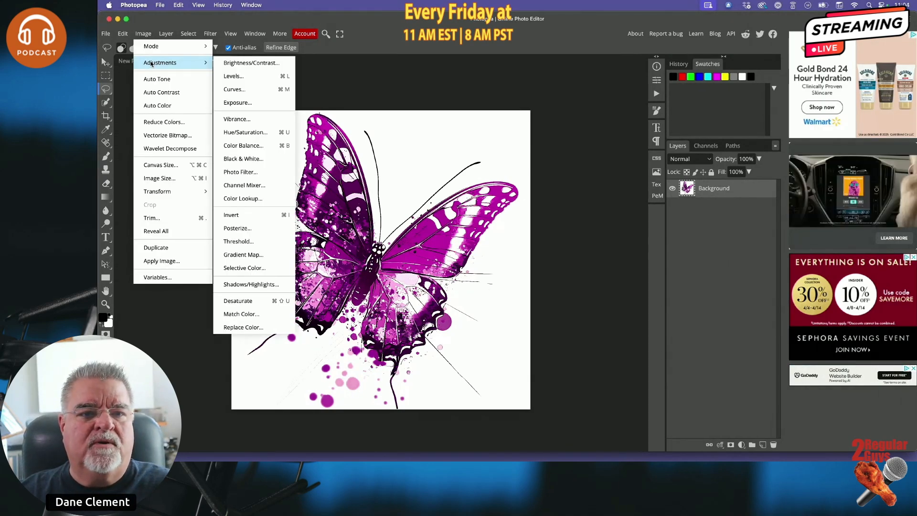
pyautogui.click(234, 132)
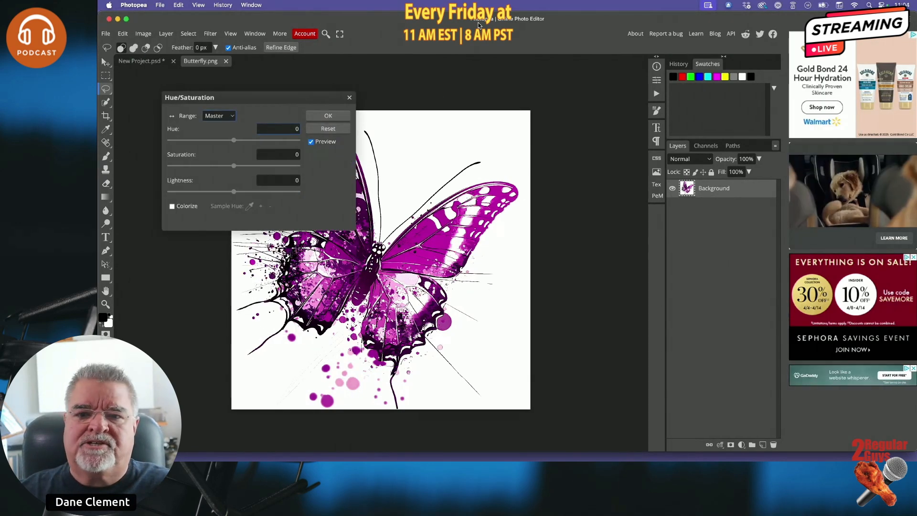
pyautogui.moveTo(342, 95); pyautogui.dragTo(676, 242)
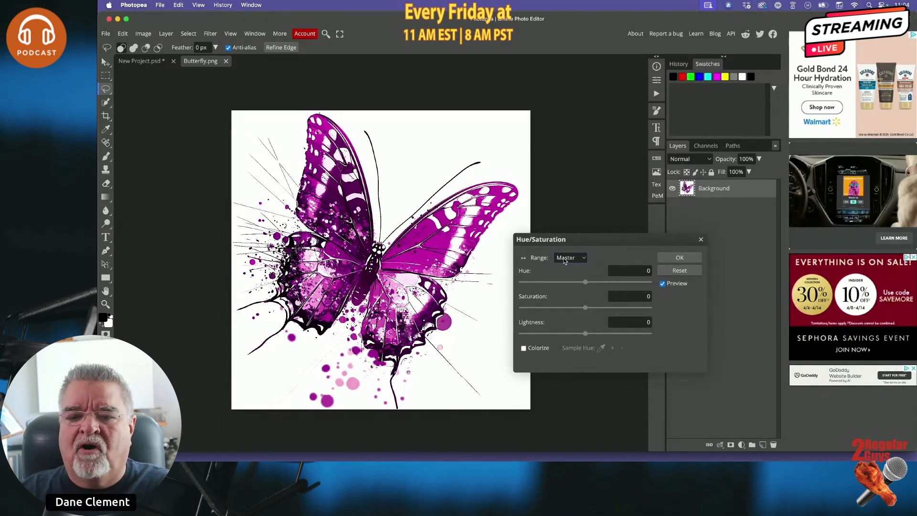
pyautogui.moveTo(618, 238); pyautogui.dragTo(631, 238)
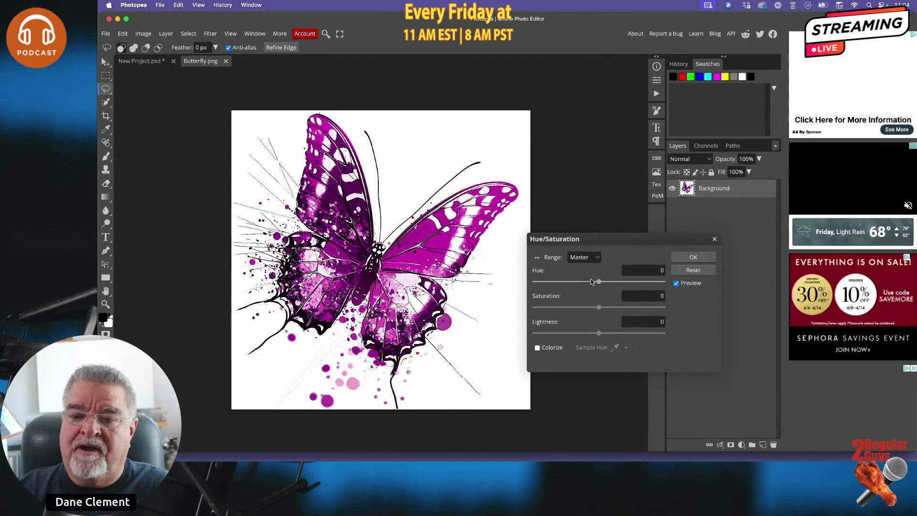
pyautogui.moveTo(601, 284); pyautogui.dragTo(555, 287)
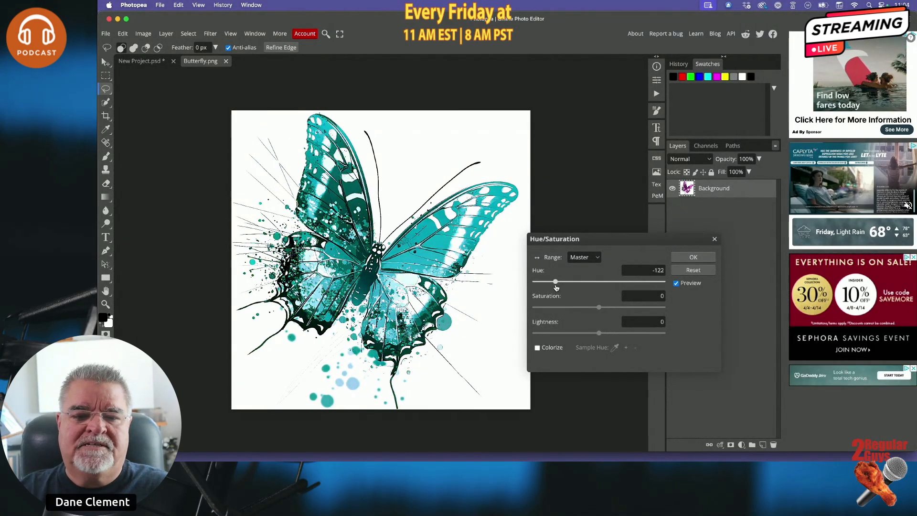
# - Set the butterfly's saturation to about -3, shift the Master hue until the purple areas turn green, and apply the adjustment
pyautogui.moveTo(599, 307); pyautogui.dragTo(531, 308)
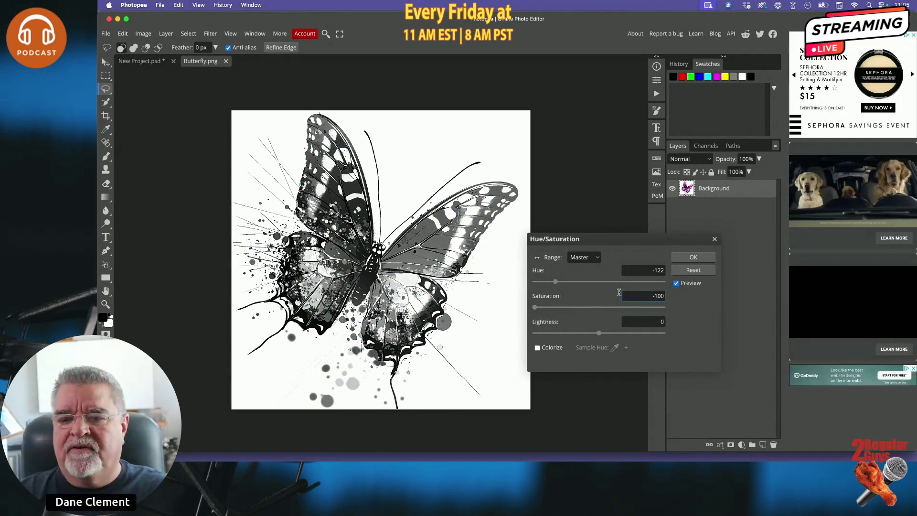
pyautogui.click(597, 307)
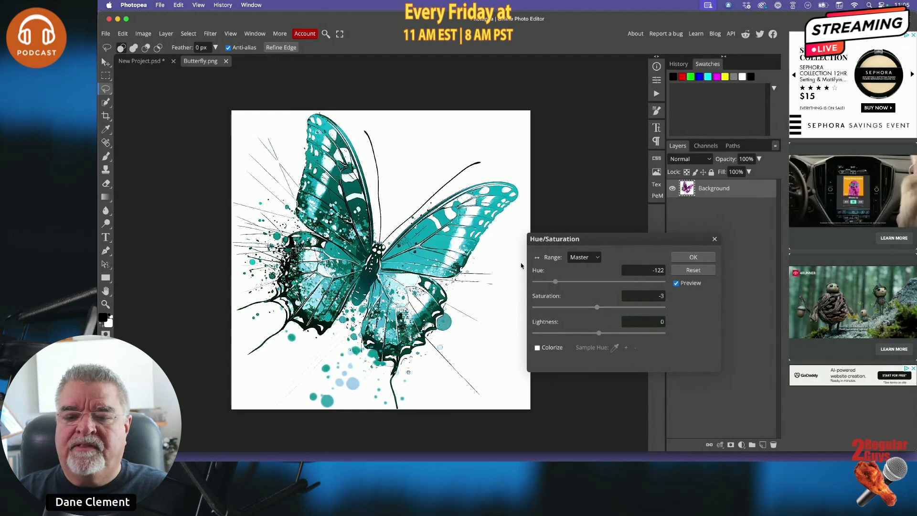
pyautogui.moveTo(555, 282); pyautogui.dragTo(663, 279)
pyautogui.click(684, 258)
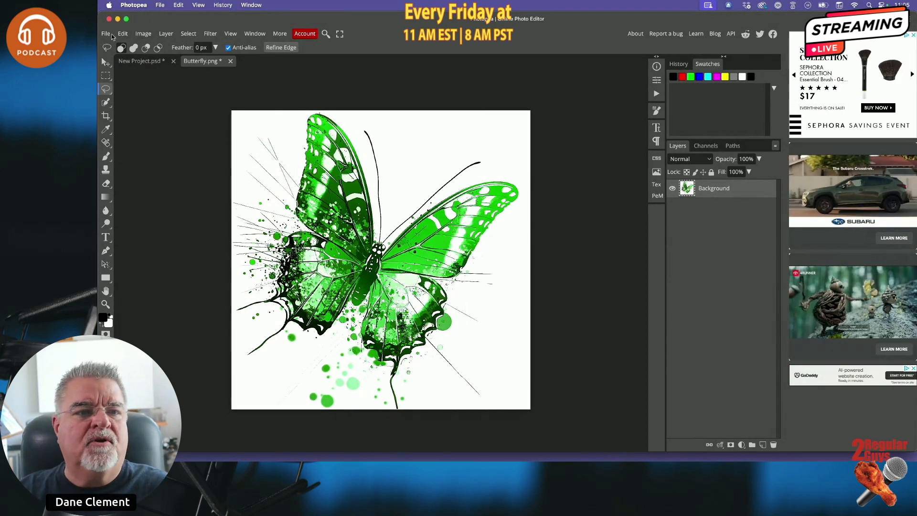
pyautogui.click(164, 6)
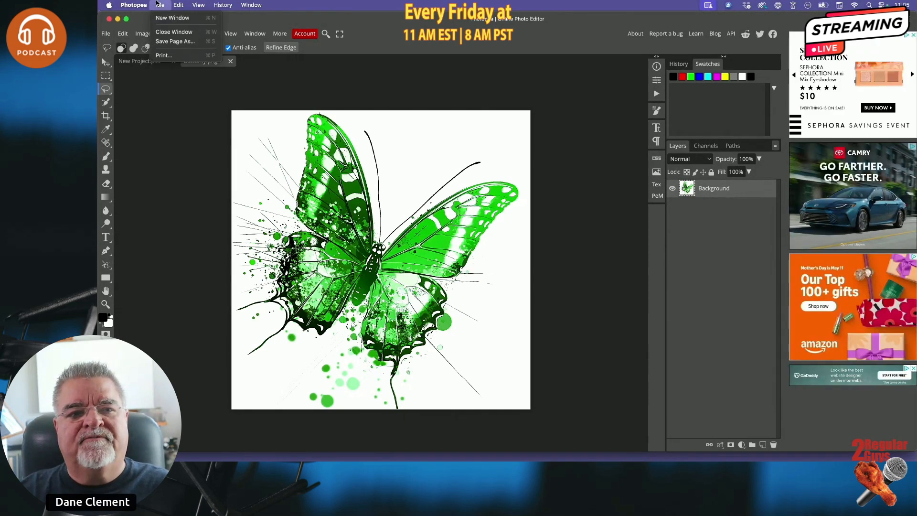
pyautogui.moveTo(151, 6)
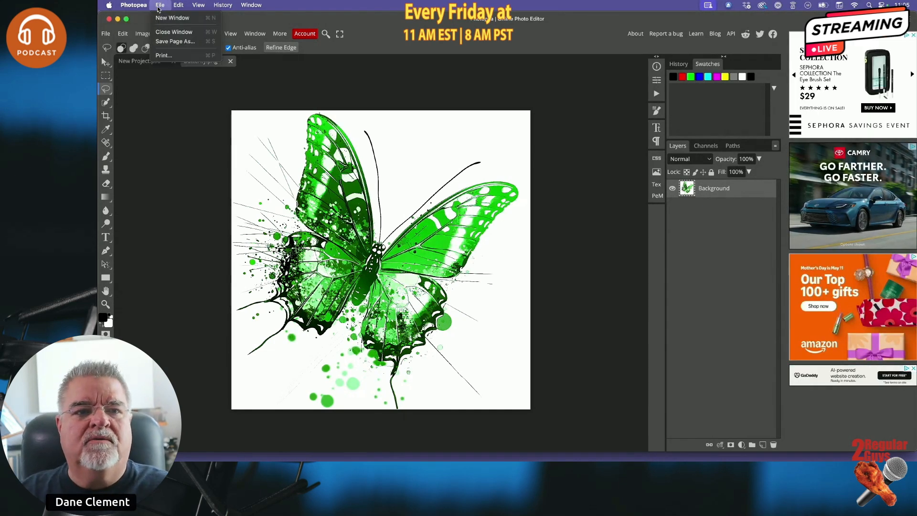
pyautogui.click(380, 11)
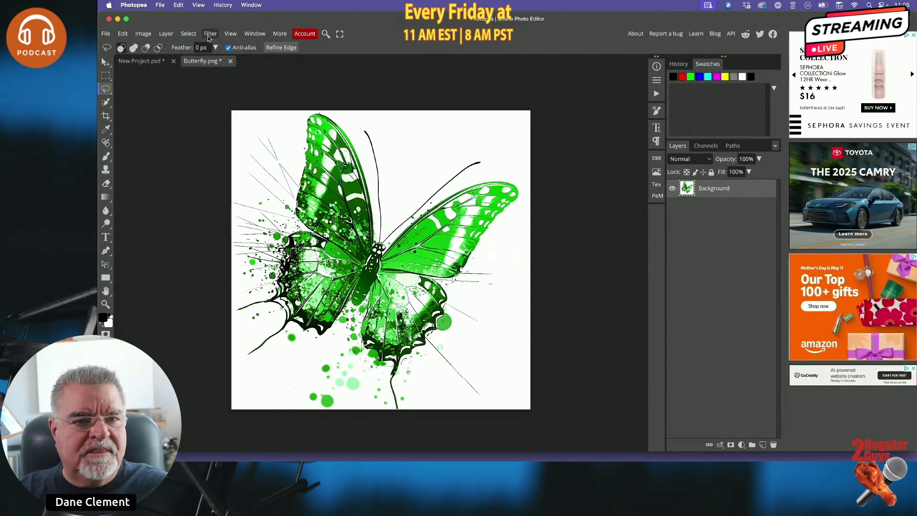
# - Open Eagle_monochromatic.png from the Master Drop Down folder and fit it to the view
pyautogui.click(113, 36)
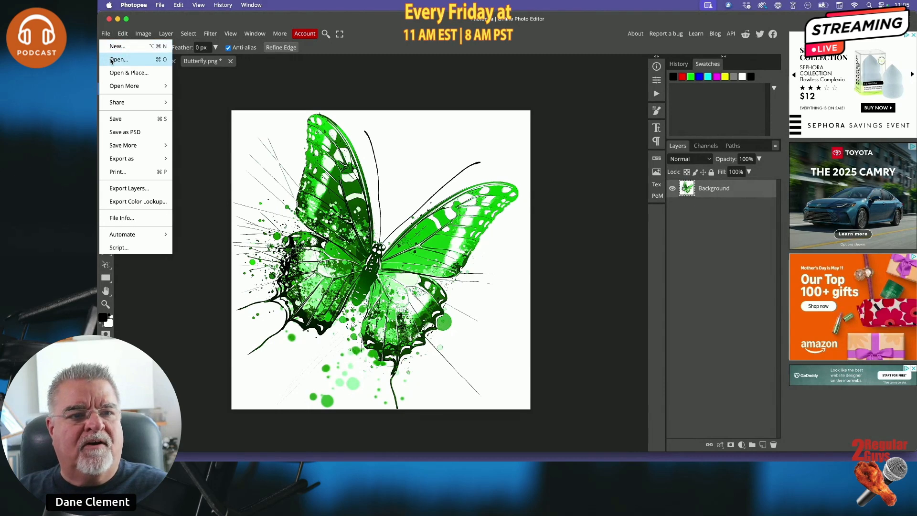
pyautogui.click(113, 59)
pyautogui.click(480, 183)
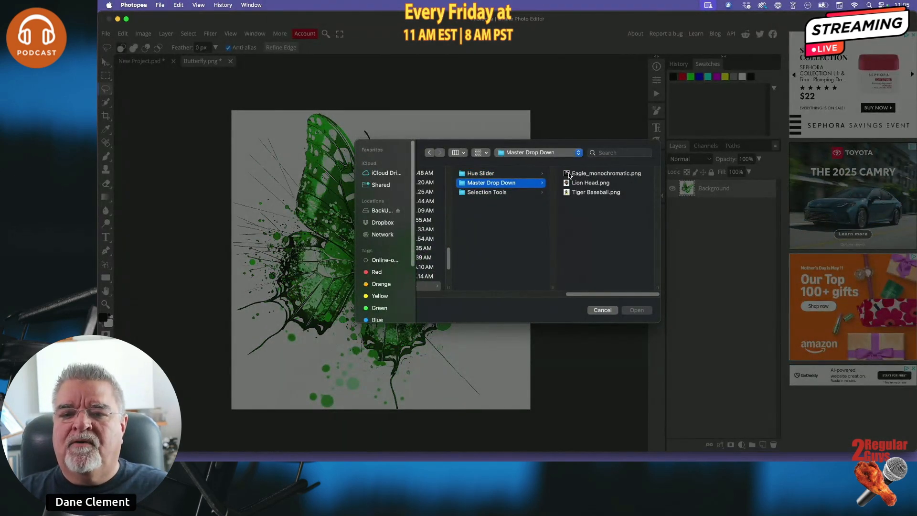
pyautogui.click(569, 174)
pyautogui.click(631, 311)
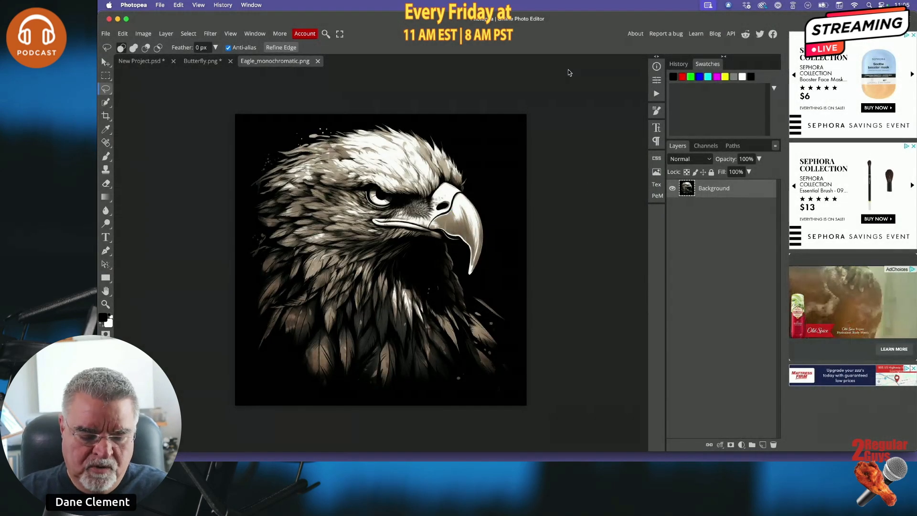
pyautogui.press('super+0')
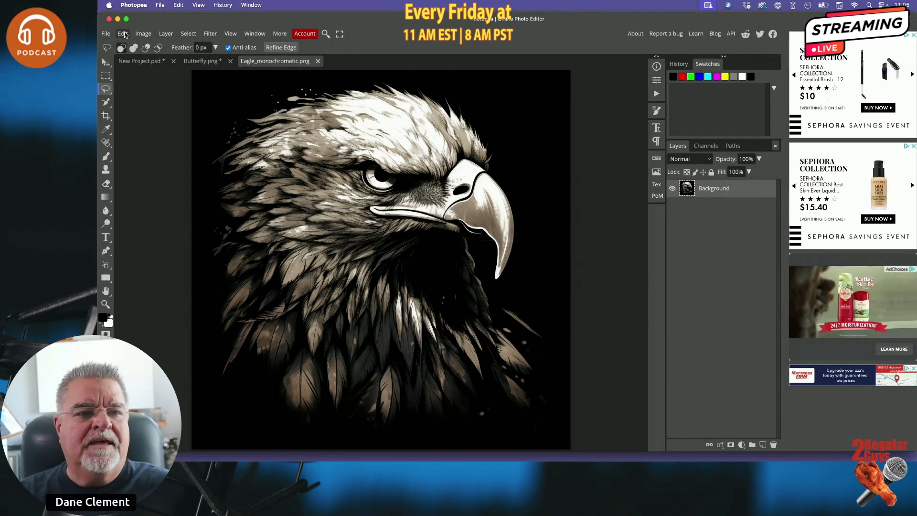
# - Tint the eagle green with Hue/Saturation on the Master range, using a hue of about 63 and saturation of about 36
pyautogui.click(143, 33)
pyautogui.moveTo(181, 62)
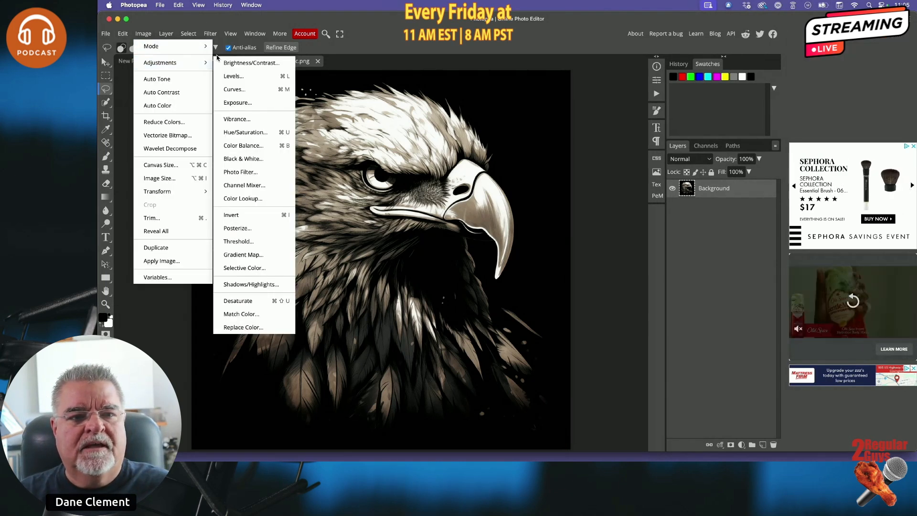
pyautogui.click(245, 132)
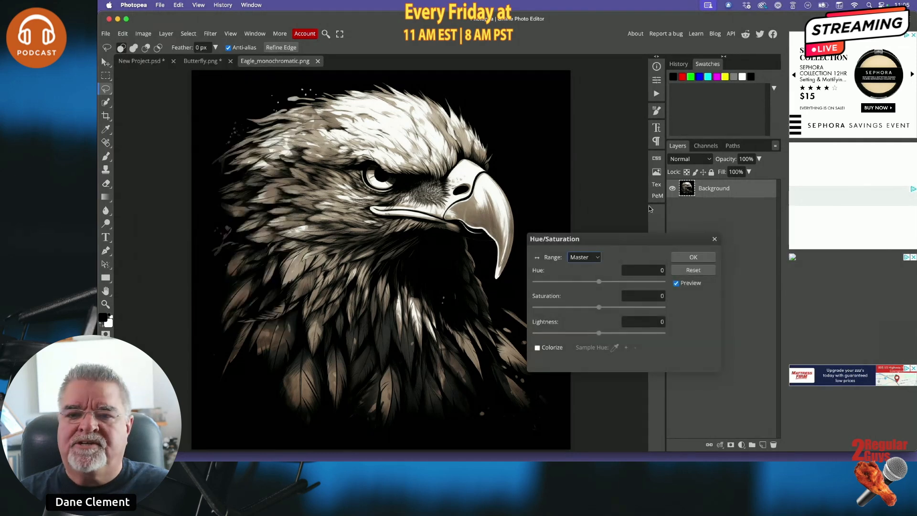
pyautogui.moveTo(657, 239); pyautogui.dragTo(683, 136)
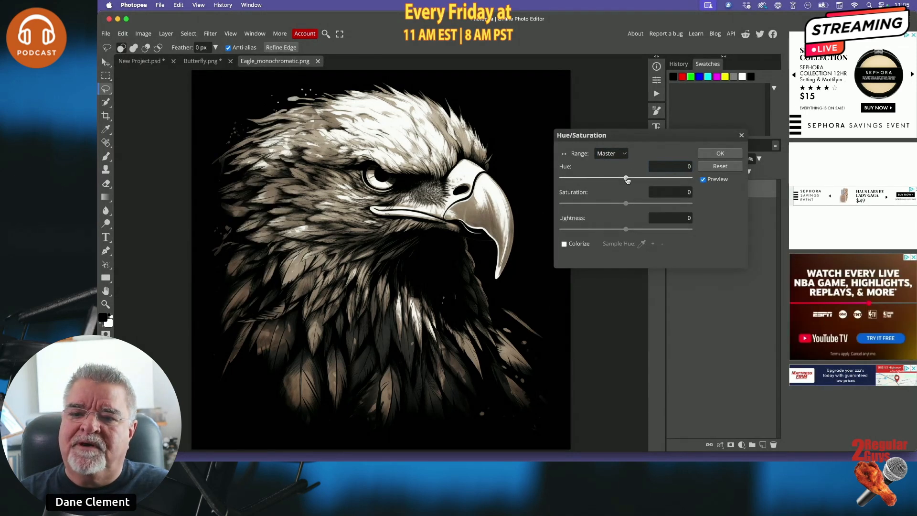
pyautogui.moveTo(625, 177); pyautogui.dragTo(649, 179)
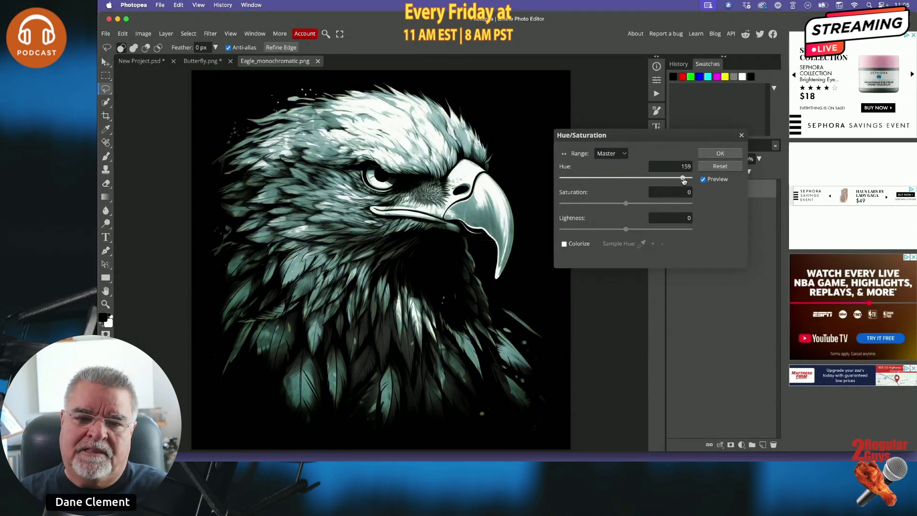
pyautogui.moveTo(683, 179); pyautogui.dragTo(627, 178)
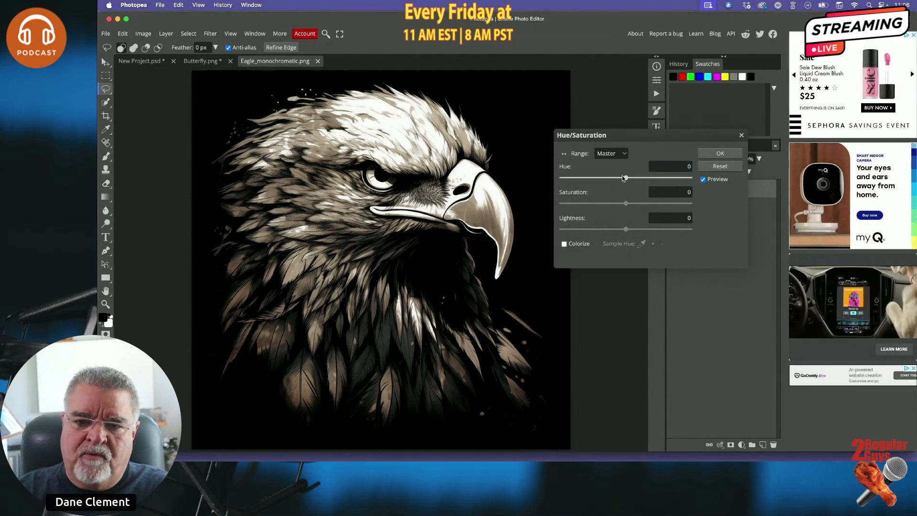
pyautogui.moveTo(626, 178); pyautogui.dragTo(650, 206)
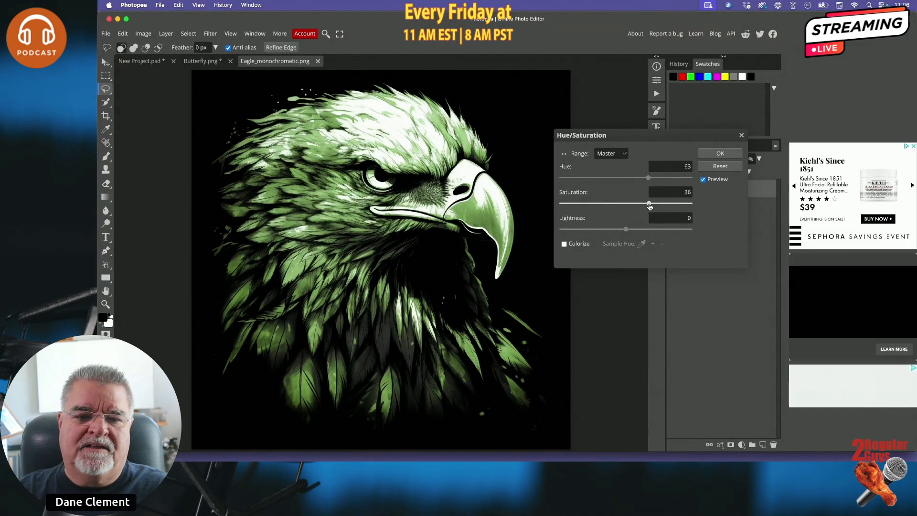
pyautogui.click(691, 193)
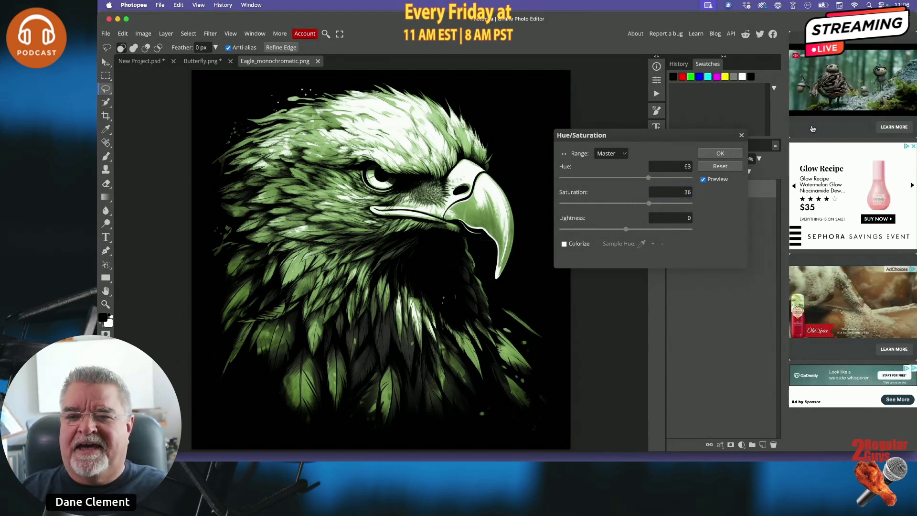
pyautogui.click(720, 153)
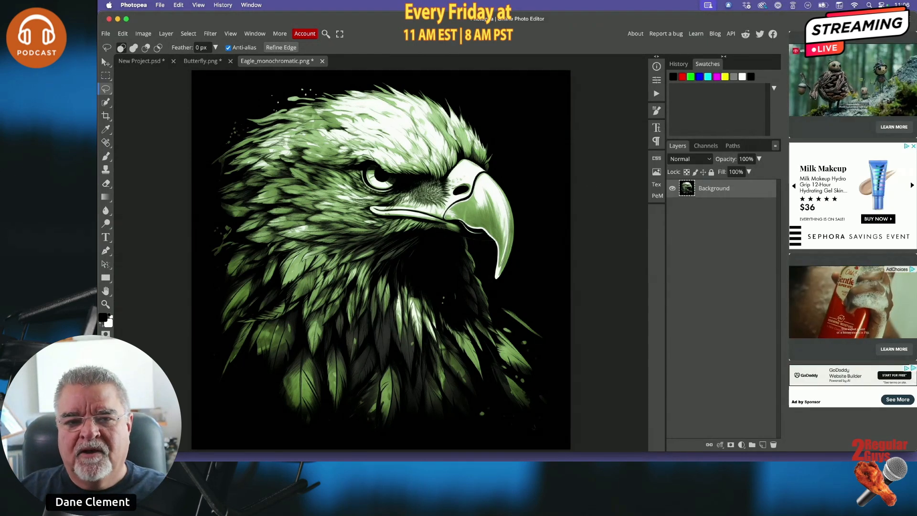
# - Open Lion Head.png from the Master Drop Down folder
pyautogui.click(105, 33)
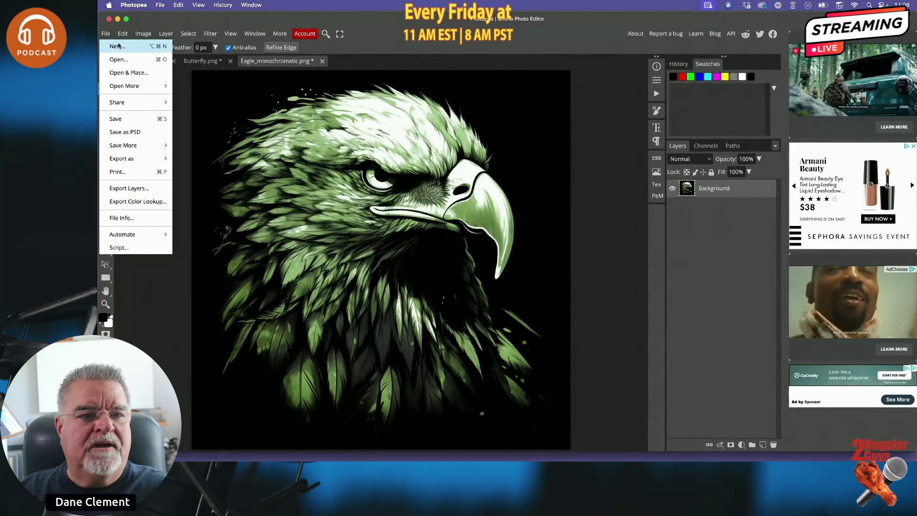
pyautogui.click(119, 58)
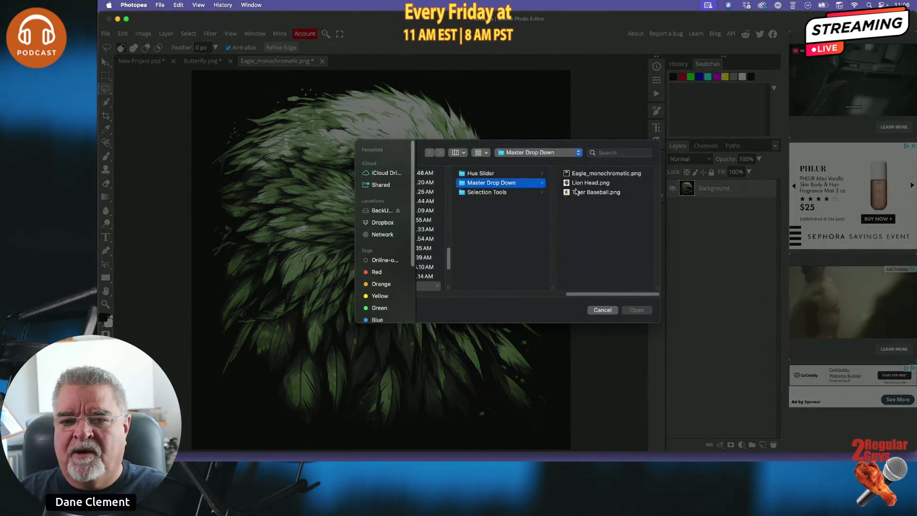
pyautogui.click(591, 183)
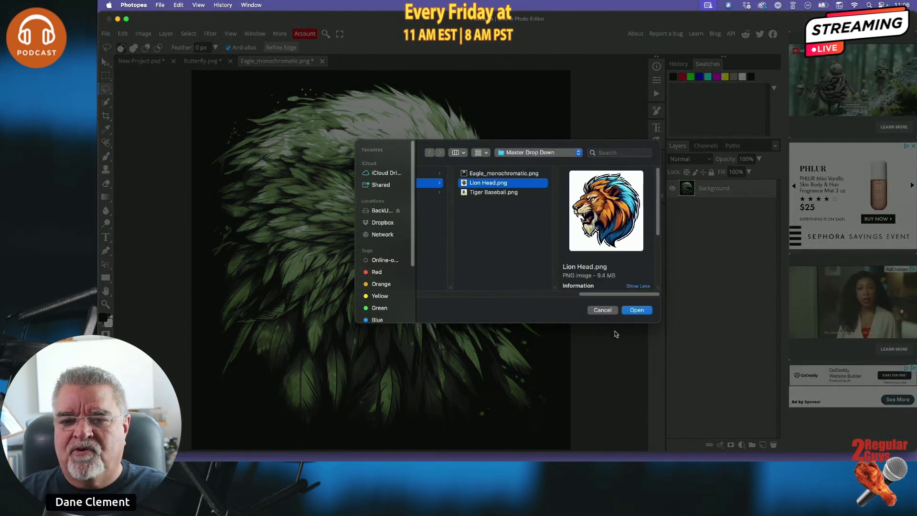
pyautogui.click(636, 310)
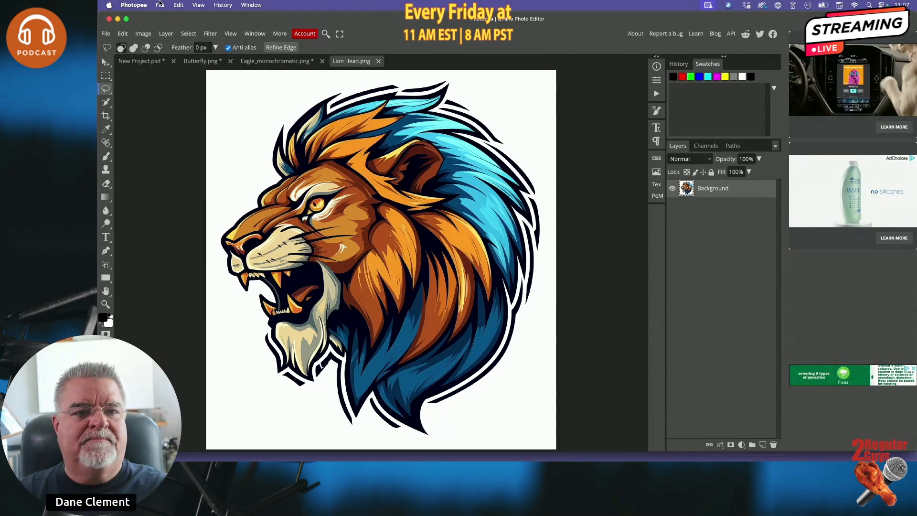
# - Recolor only the lion's blue mane to green with Hue/Saturation, using the Cyan range and a hue of about -99
pyautogui.click(143, 34)
pyautogui.moveTo(160, 62)
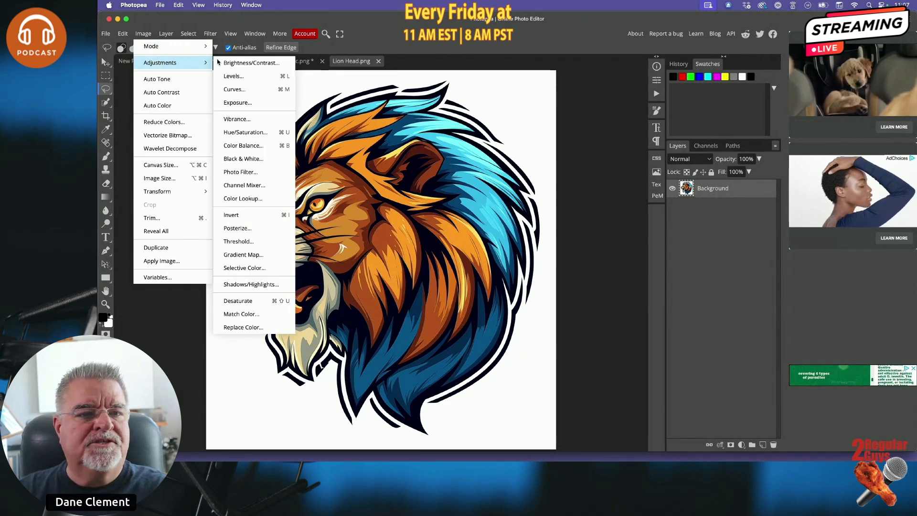
pyautogui.click(241, 133)
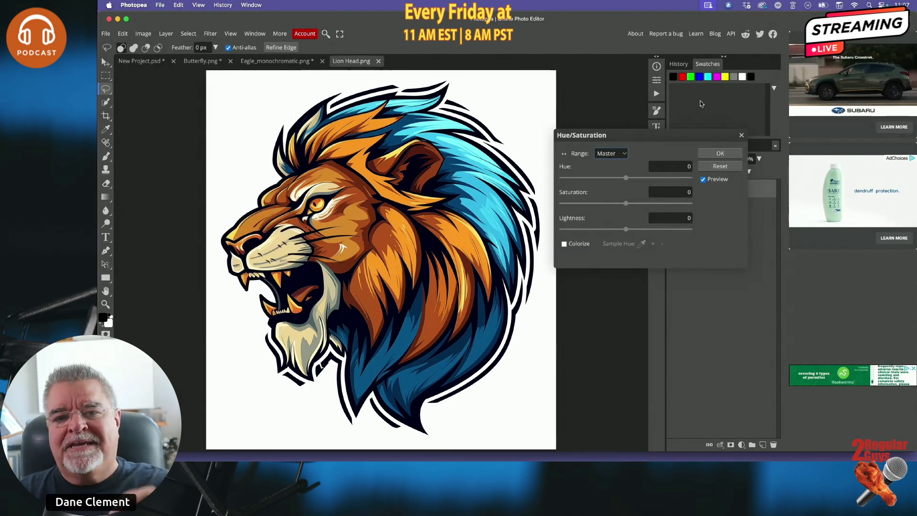
pyautogui.moveTo(666, 40); pyautogui.dragTo(670, 52)
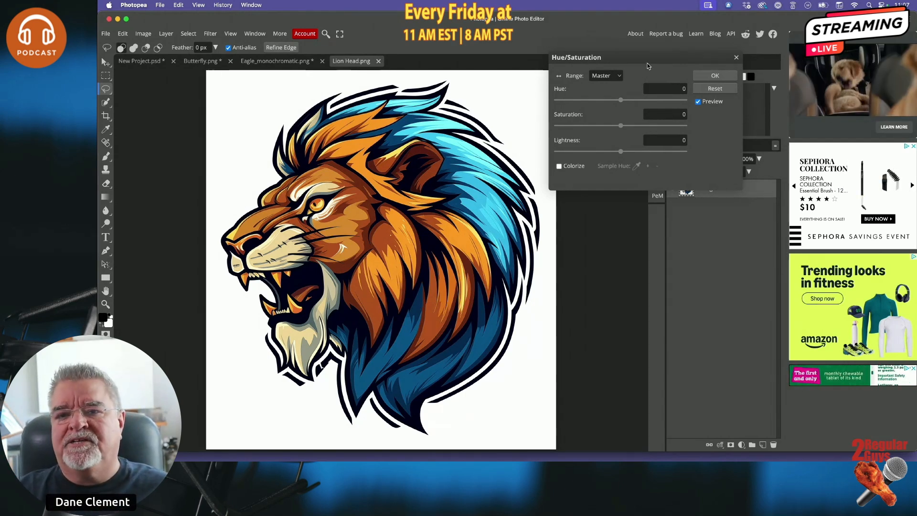
pyautogui.click(618, 76)
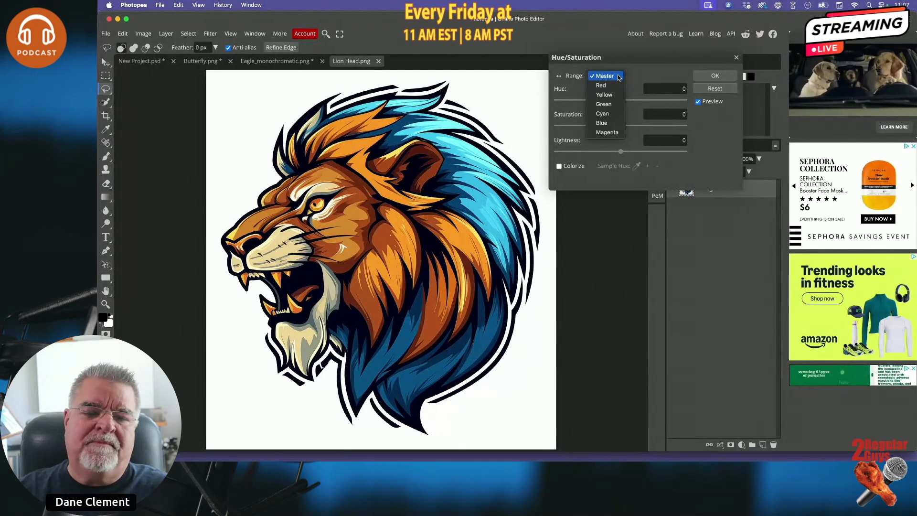
pyautogui.click(604, 114)
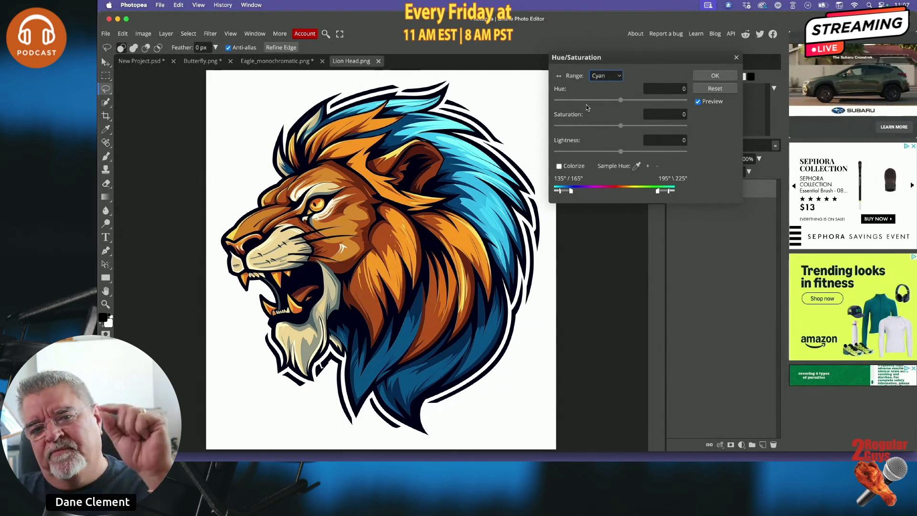
pyautogui.moveTo(621, 100); pyautogui.dragTo(586, 101)
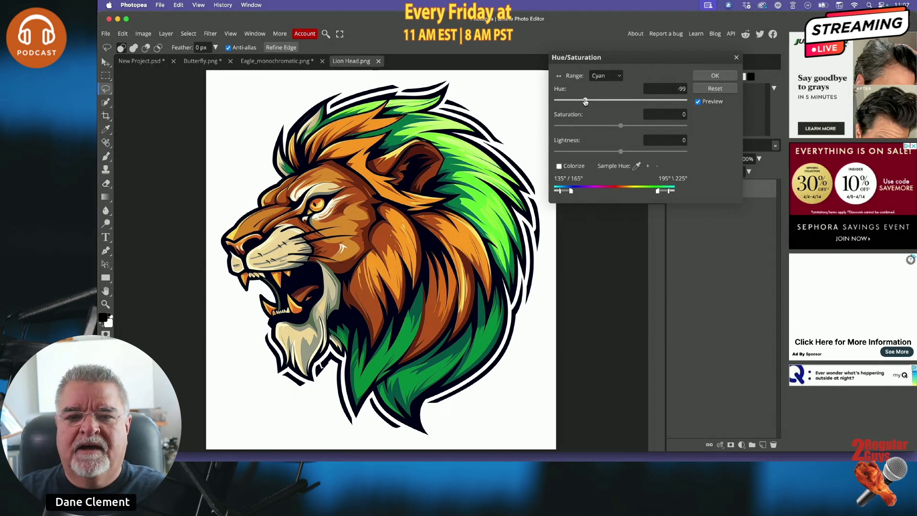
pyautogui.click(715, 77)
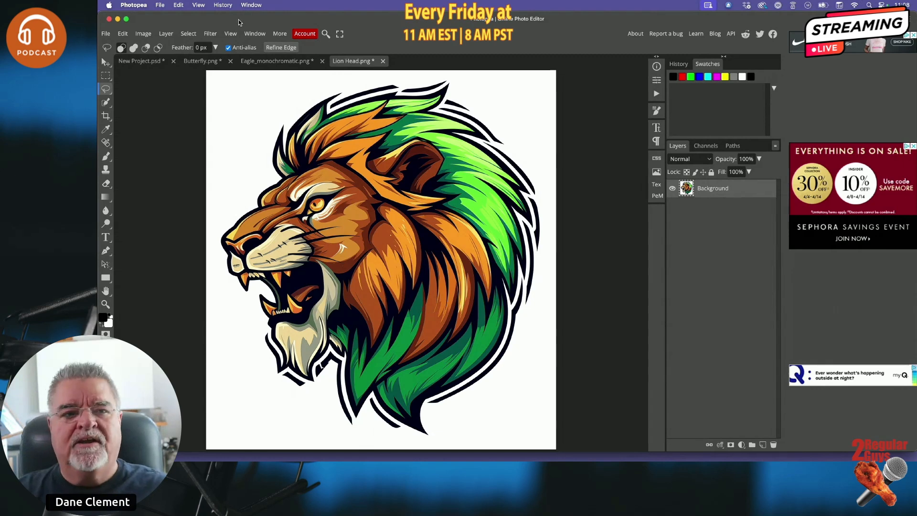
pyautogui.moveTo(239, 23); pyautogui.dragTo(365, 24)
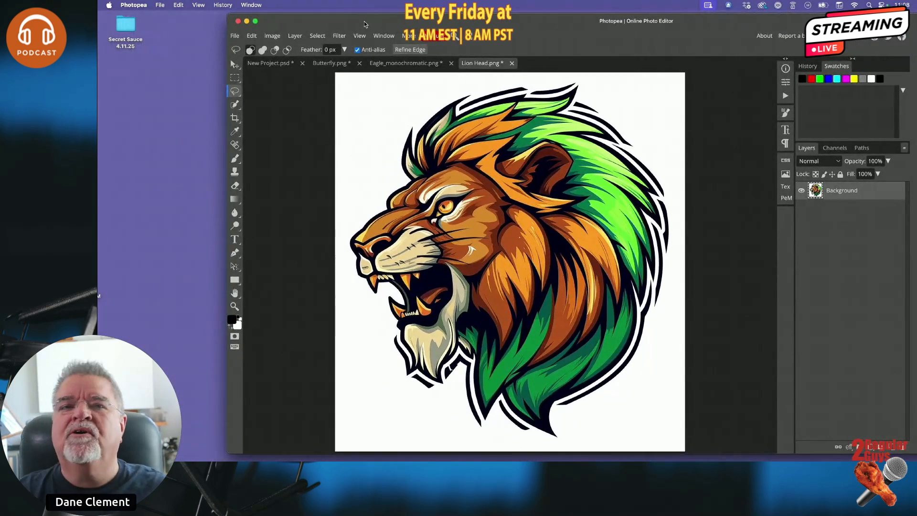